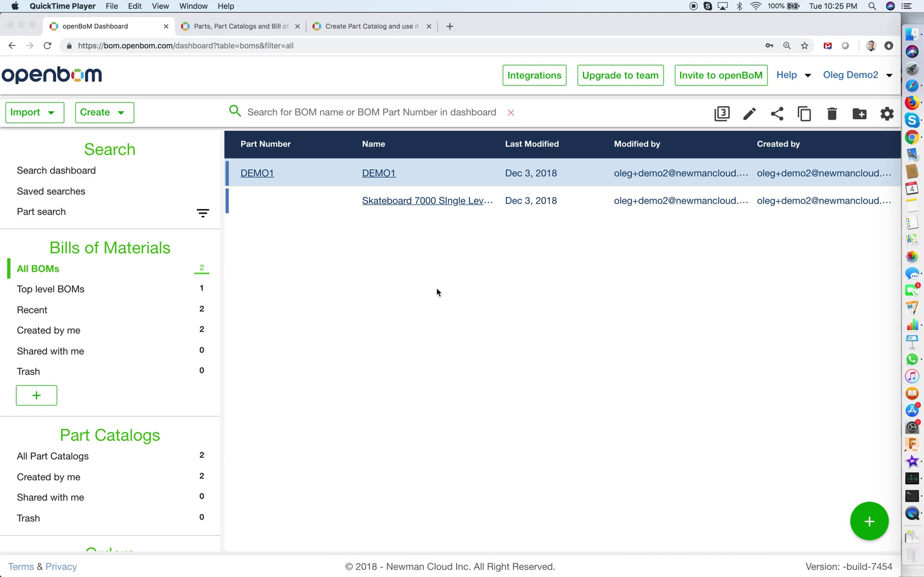
Bring up the 'Create Part Catalog and use it with BOM' help article
click(363, 24)
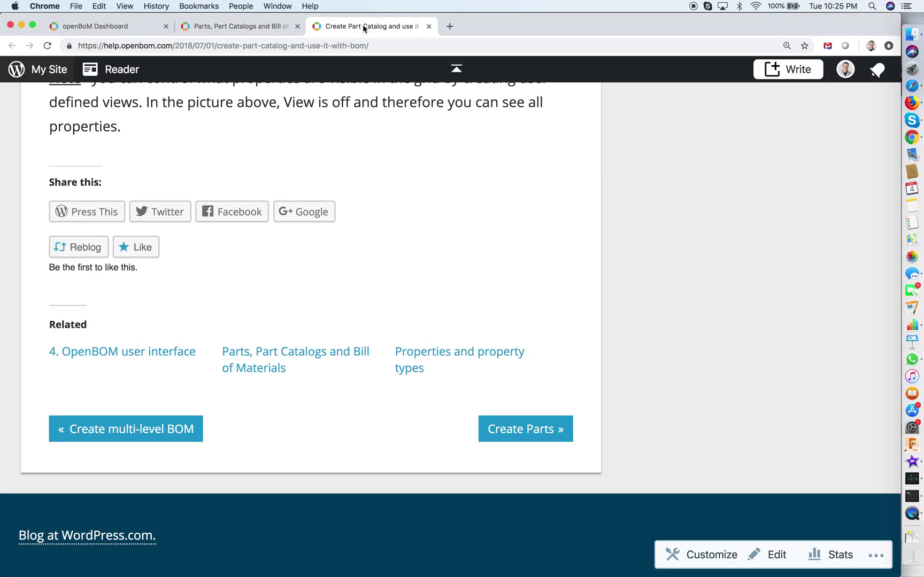
Read the diagram in the 'Parts, Part Catalogs and Bill of Materials' article, then return to the BOM dashboard
scroll(376, 180, up, 20)
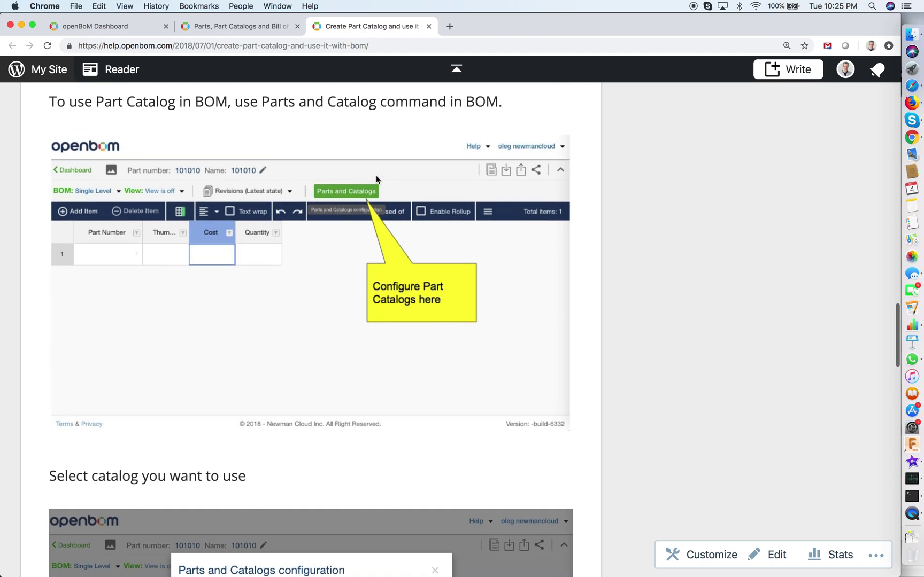
scroll(376, 180, up, 15)
click(240, 26)
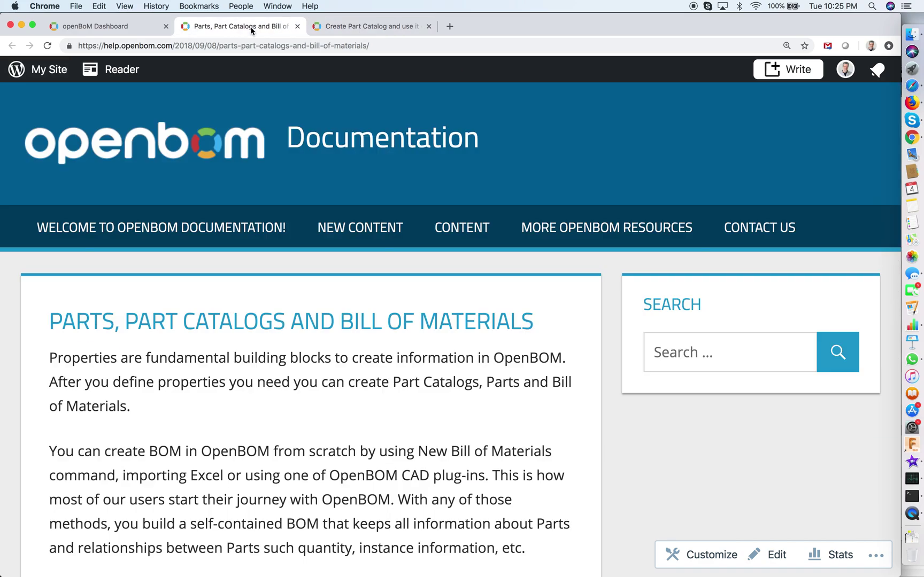
scroll(315, 214, down, 20)
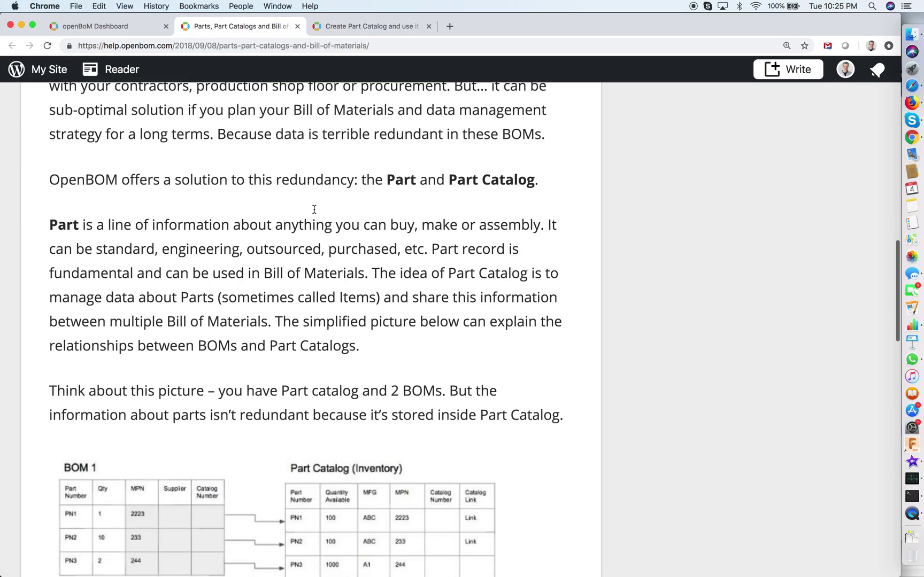
scroll(320, 213, down, 2)
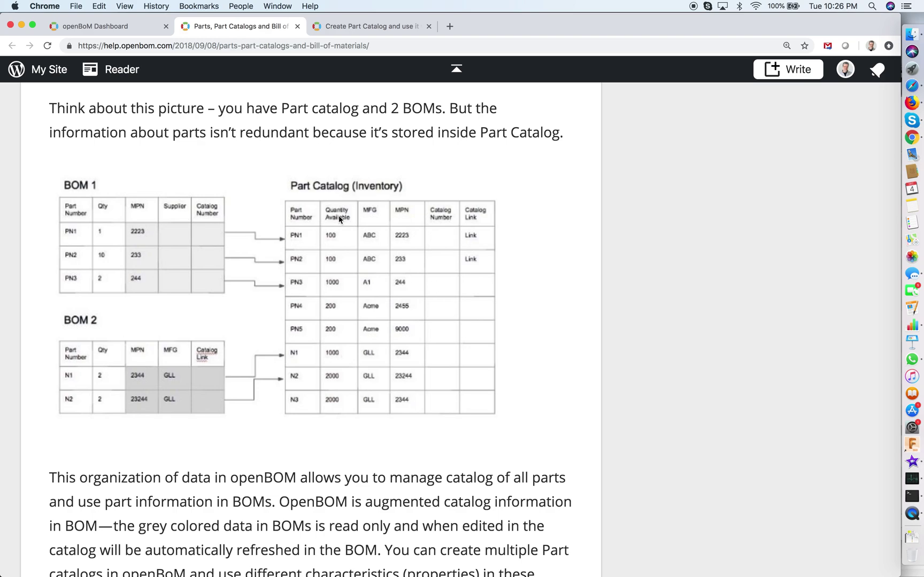
click(136, 34)
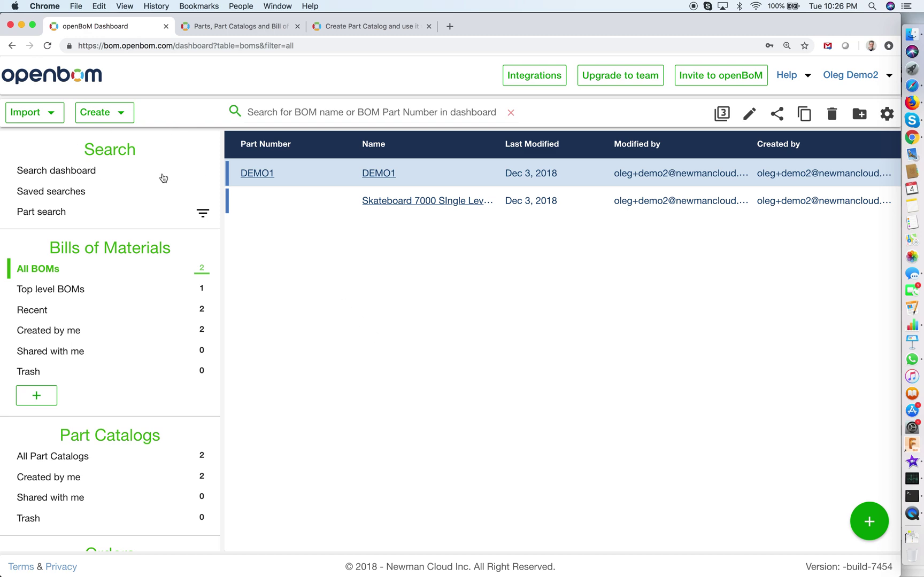
Start a new Part Catalog and enter CAT10 as its name
click(101, 112)
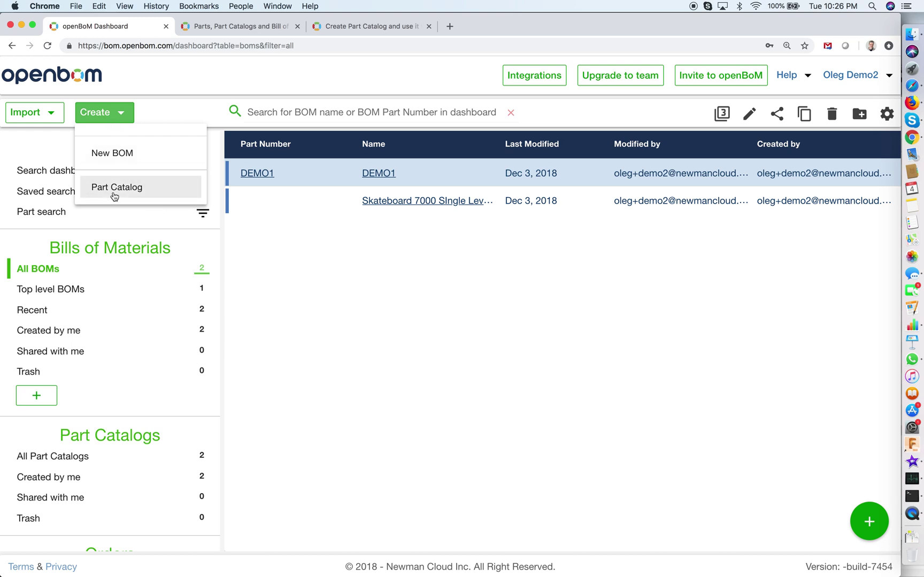
click(142, 191)
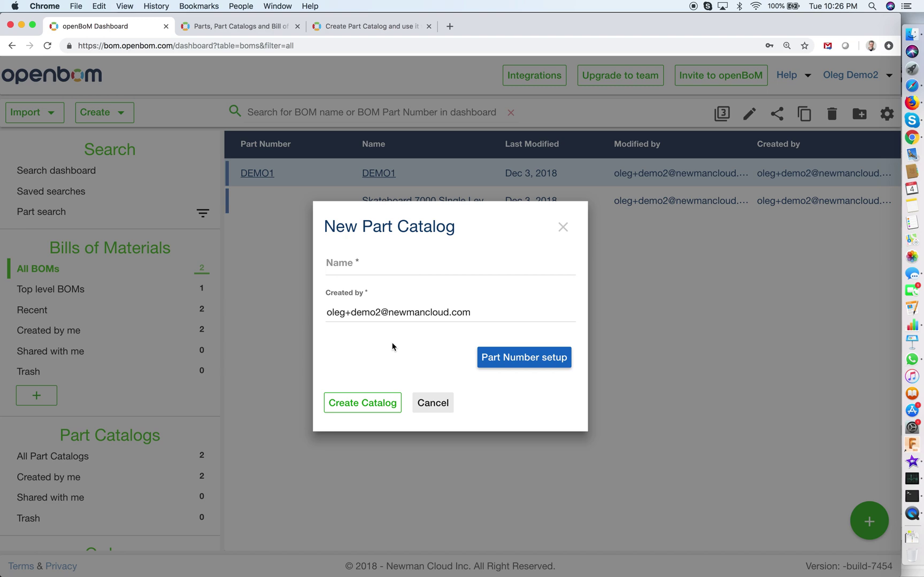
click(380, 268)
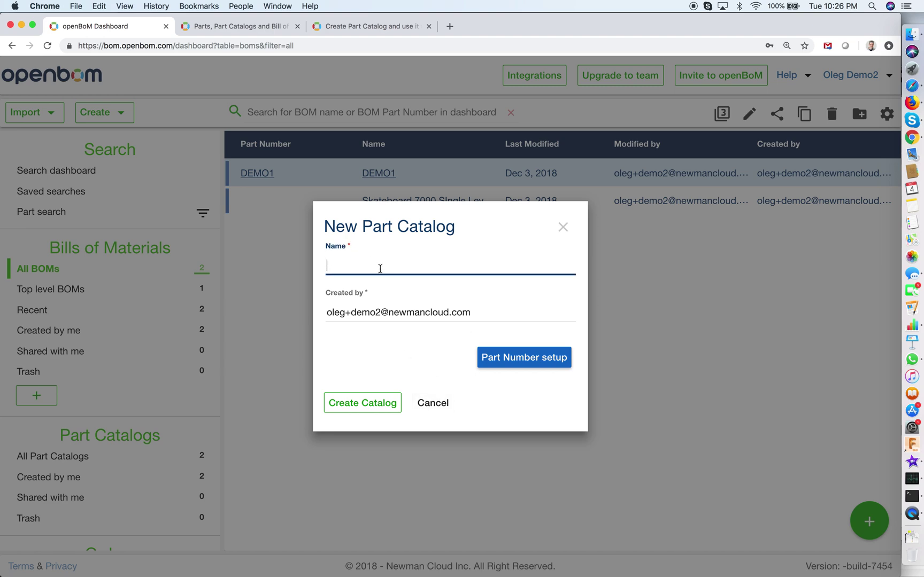
text(CAT10)
key(Tab)
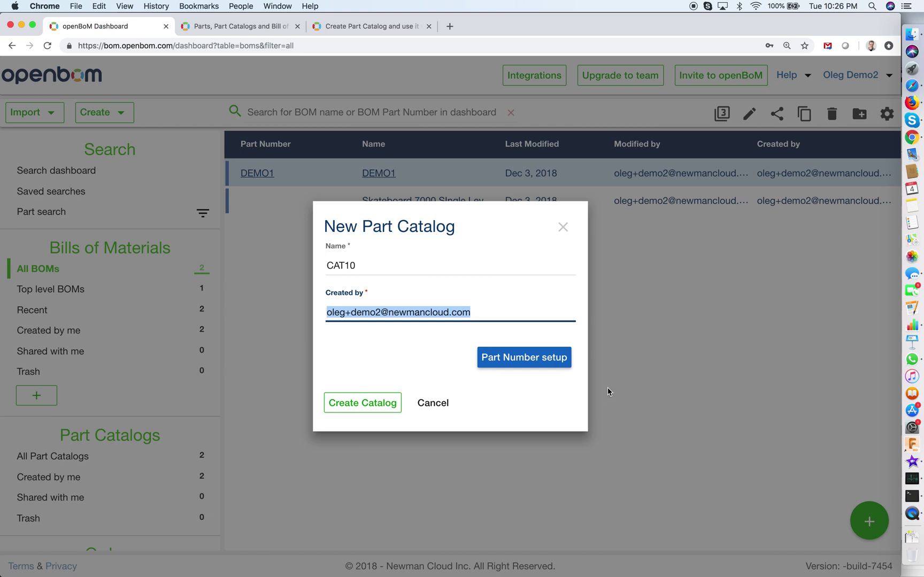
Begin a part number template for the catalog with the prefix CA
click(539, 357)
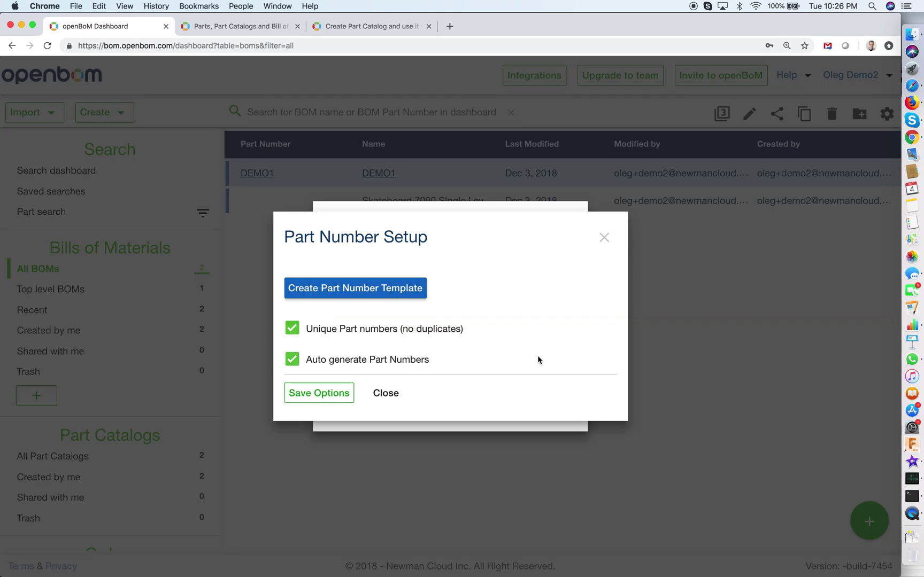
click(396, 294)
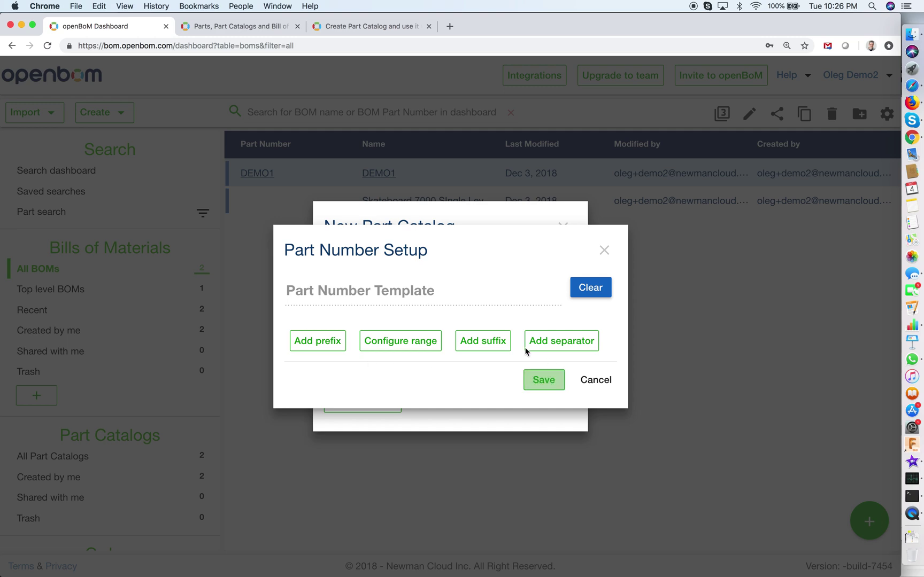
click(312, 341)
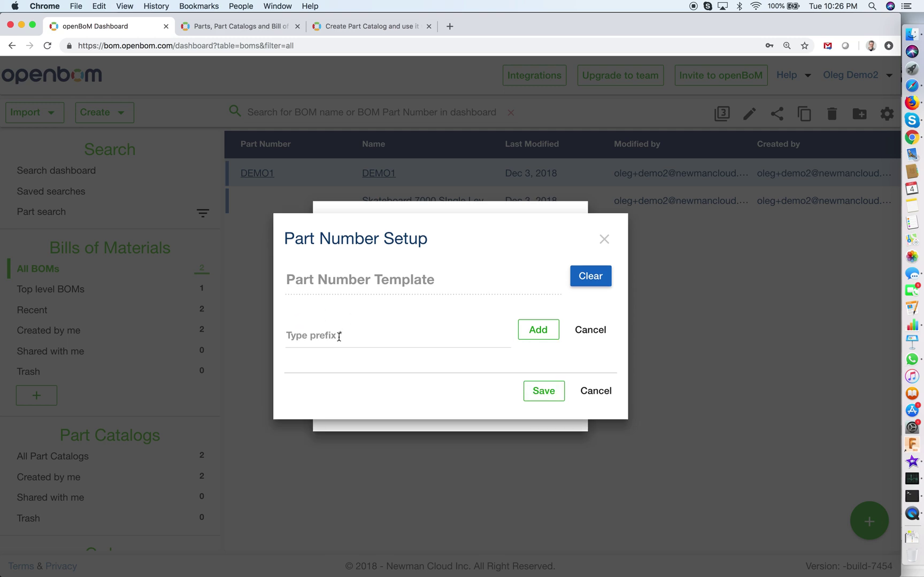
click(326, 335)
text(CA)
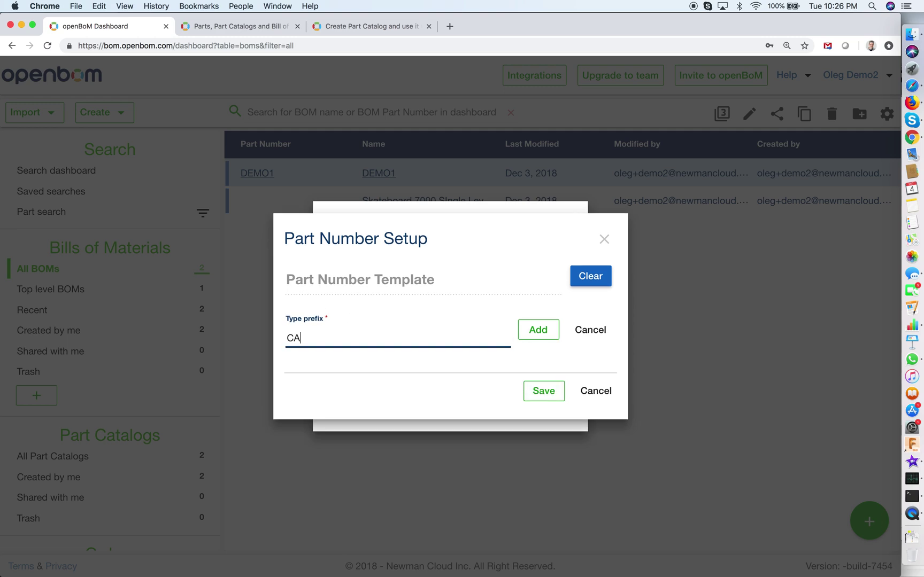
click(517, 338)
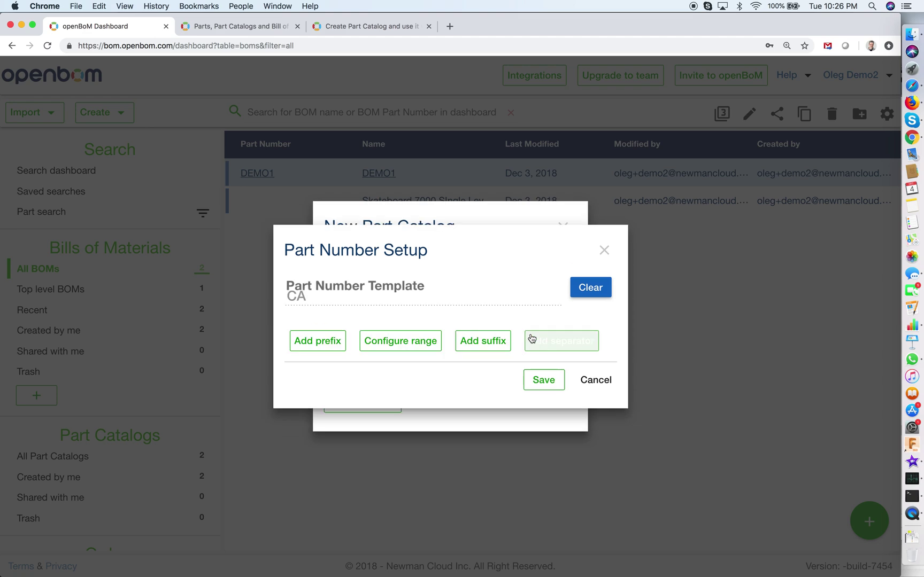
Add a numeric range from 000 to 999 with increment 1 to the template
click(398, 341)
click(310, 335)
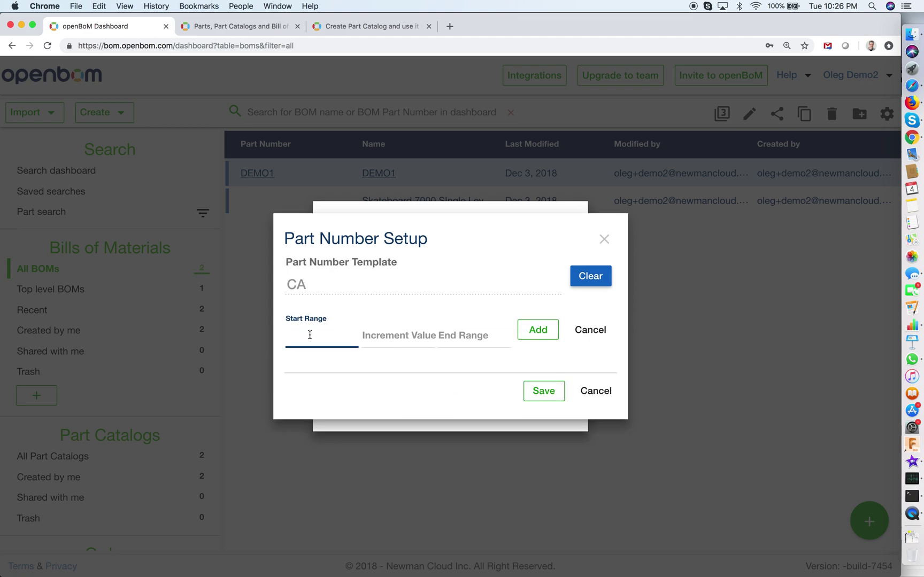
text(000)
click(399, 338)
text(1)
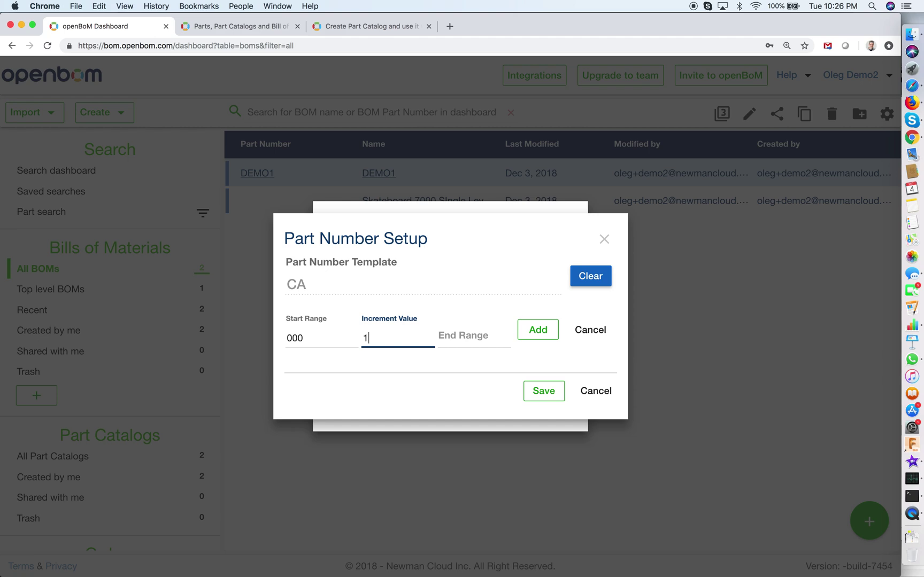
key(Tab)
text(999)
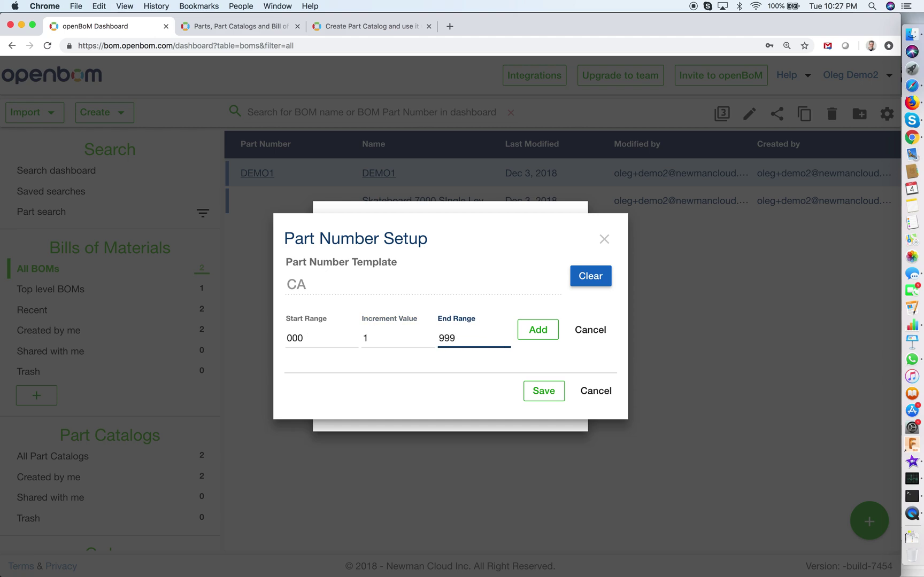
click(537, 330)
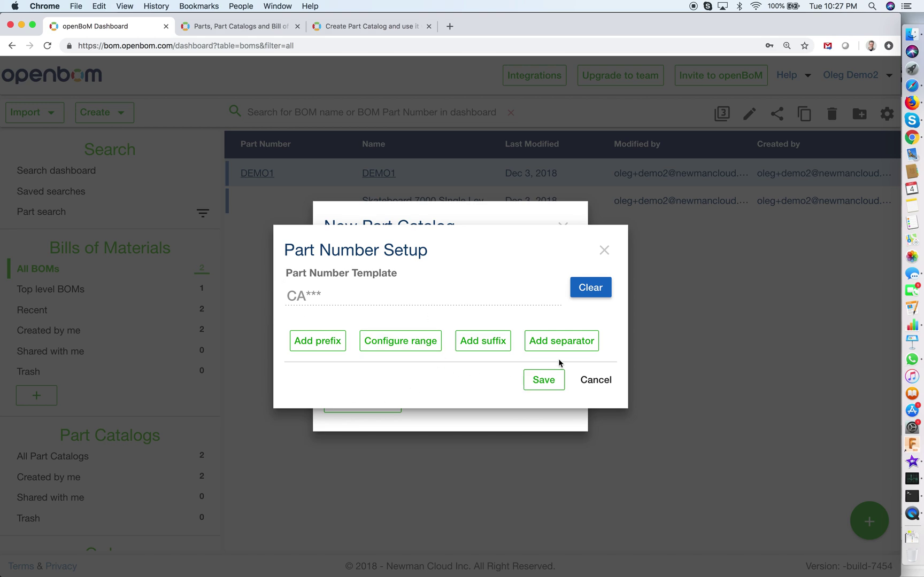
Insert a hyphen separator, then save the CA-*** template and the numbering options
click(560, 342)
click(414, 348)
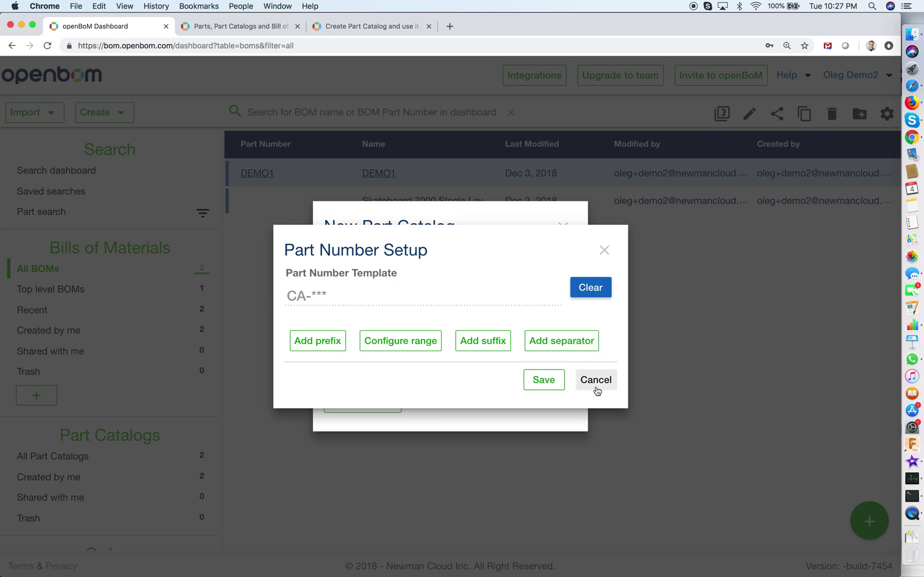
click(541, 381)
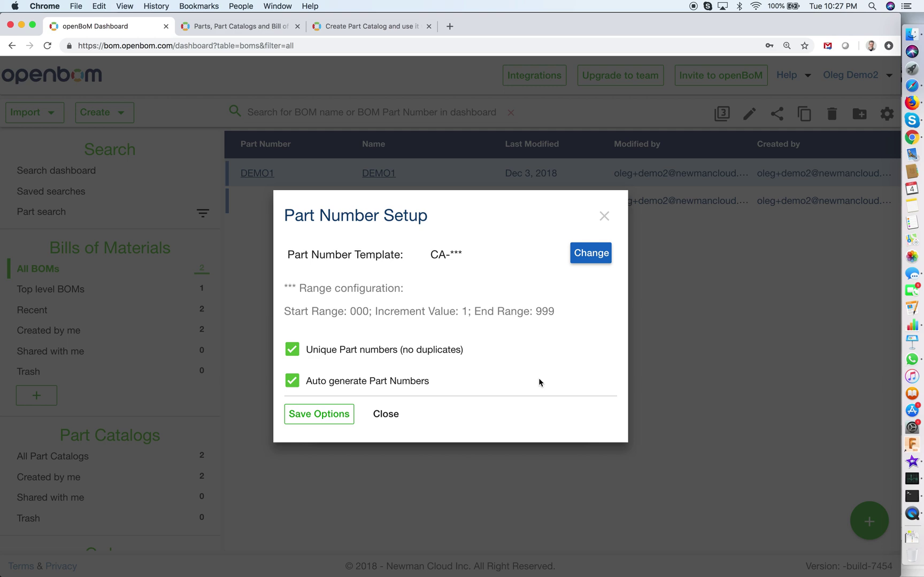
click(336, 422)
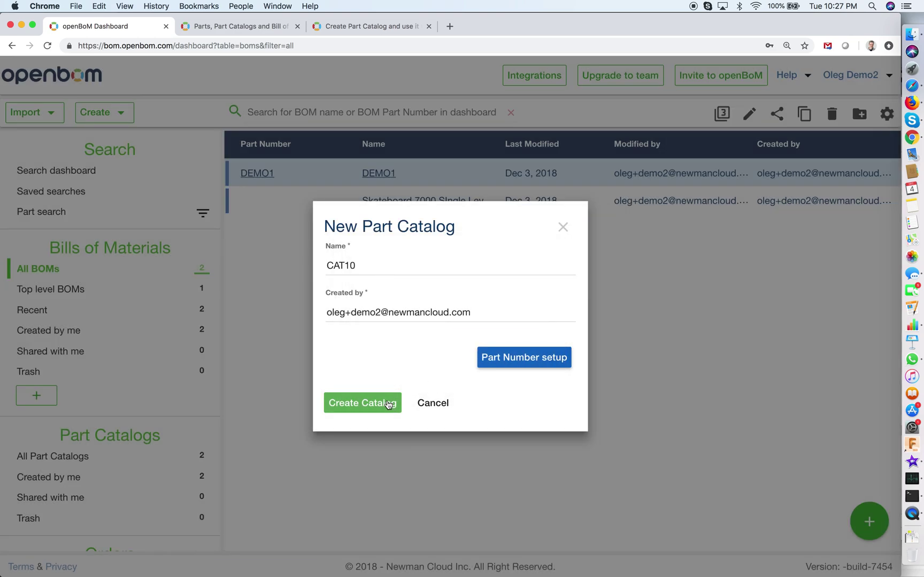
Create the CAT10 catalog and add an item auto-numbered CA-000
click(388, 405)
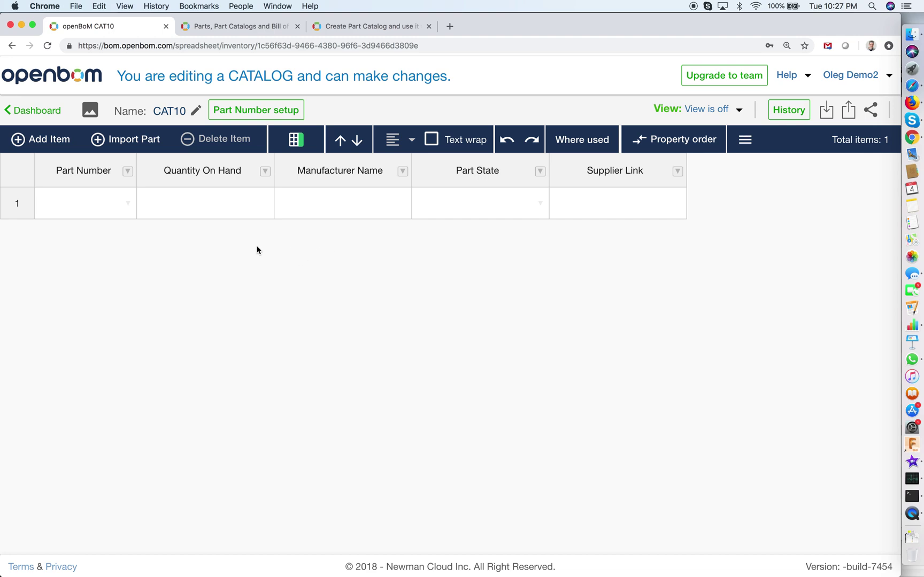
click(45, 143)
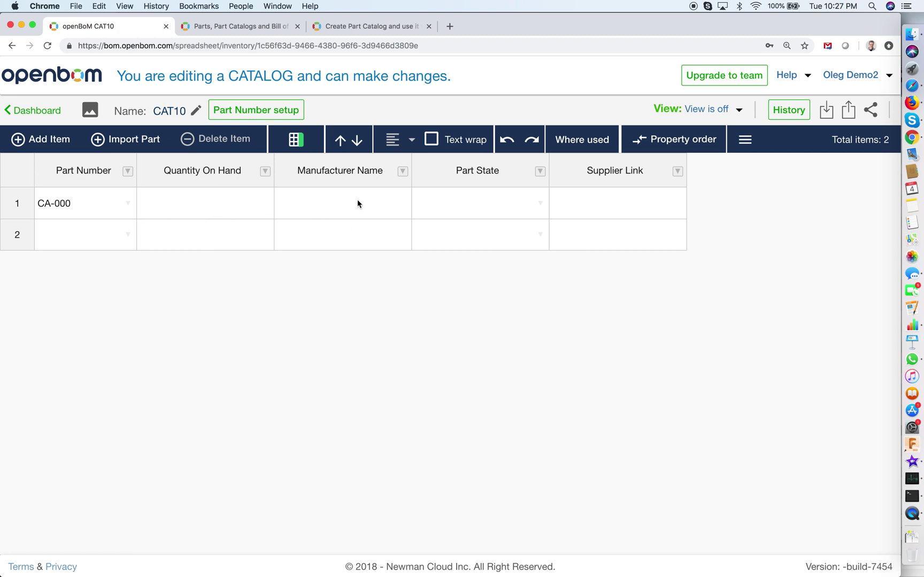
Add a Description property column beside Quantity On Hand in CAT10
click(264, 171)
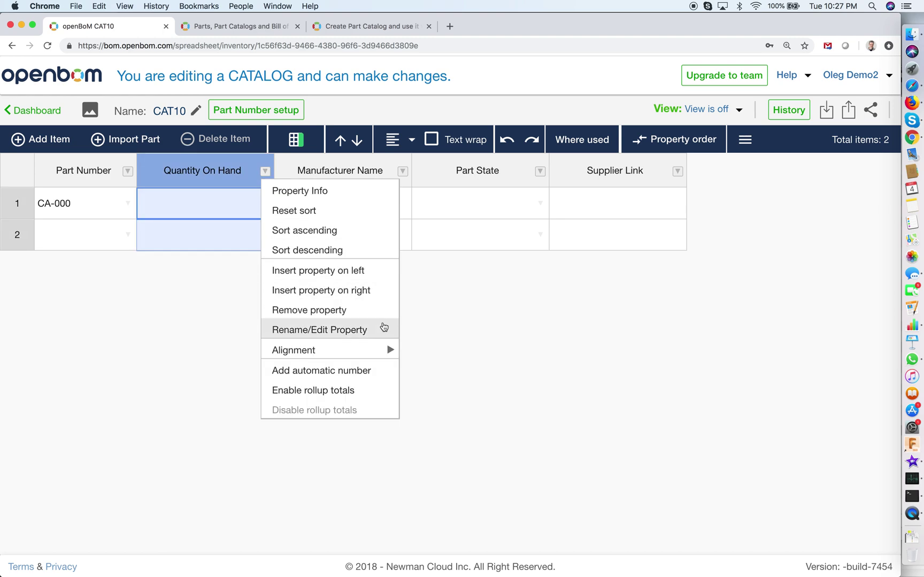
click(340, 299)
click(344, 321)
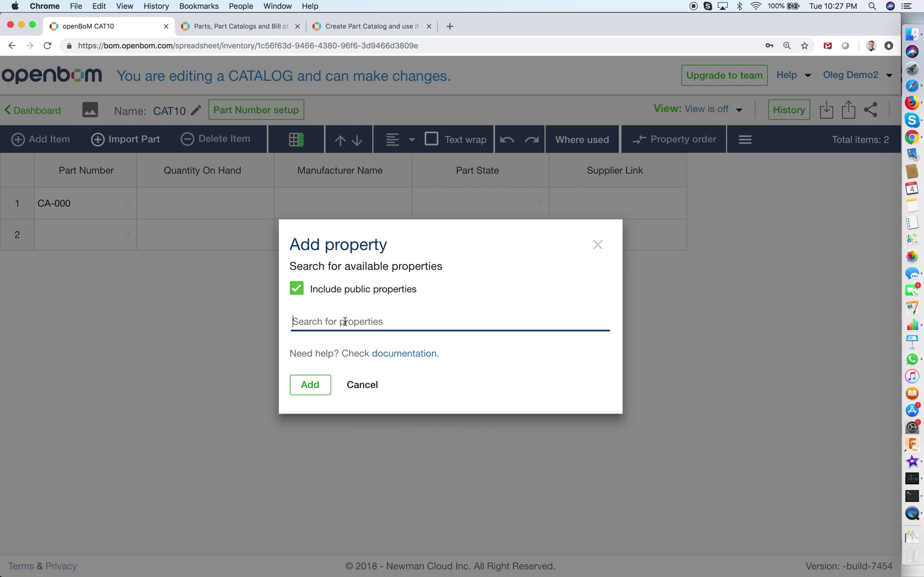
text(Desc)
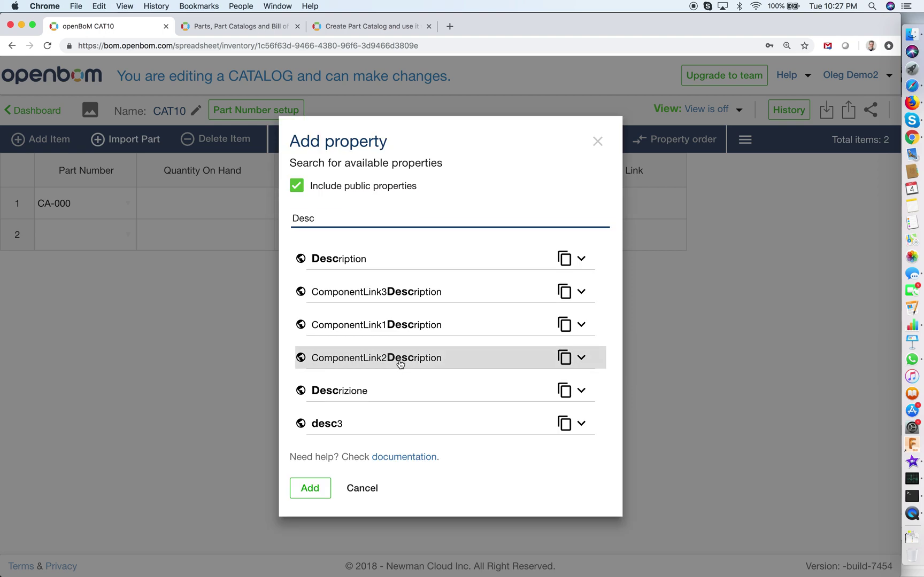
click(410, 267)
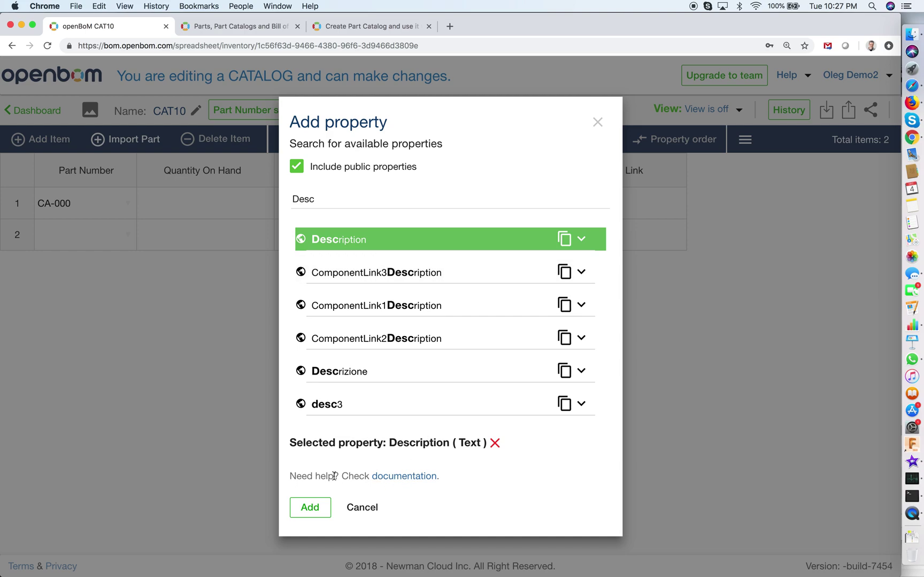
click(318, 506)
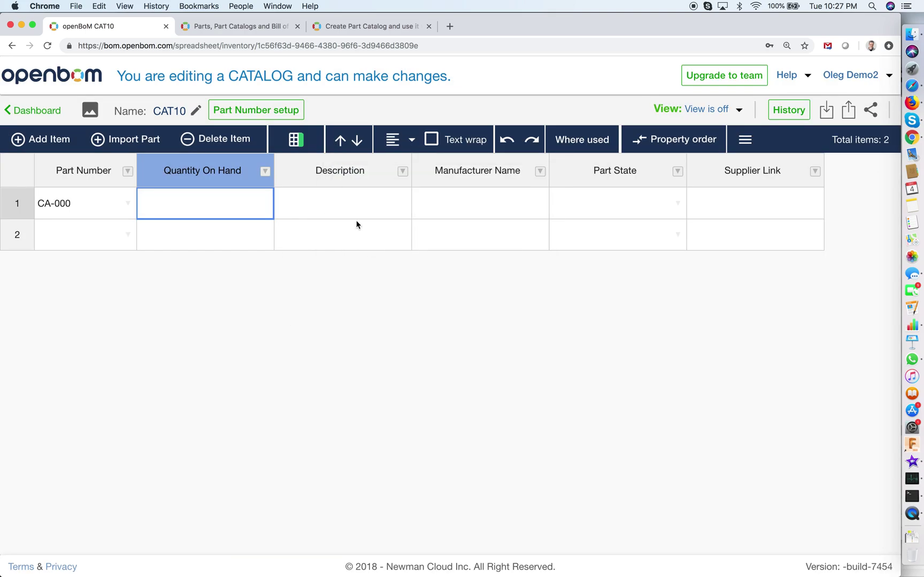
click(368, 215)
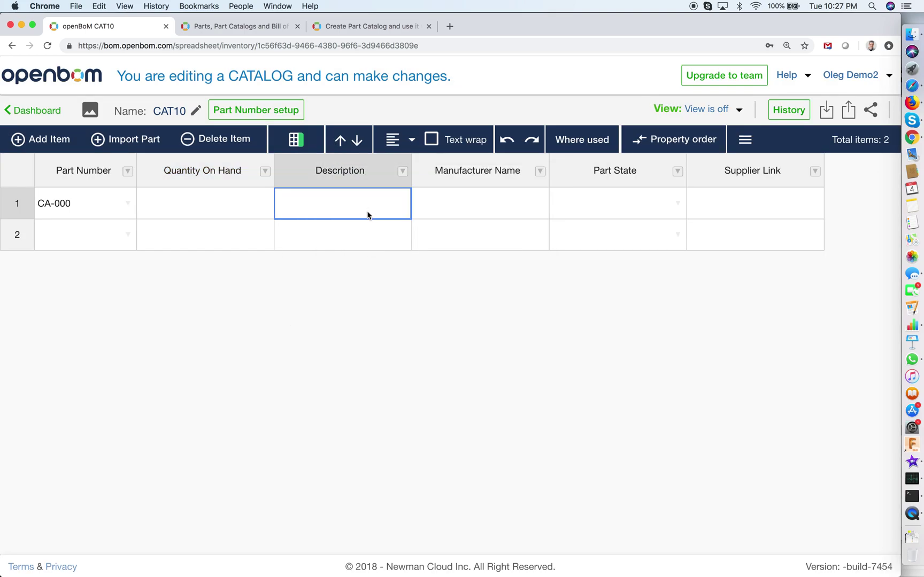
Insert a Cost property column to the right of Description
click(405, 174)
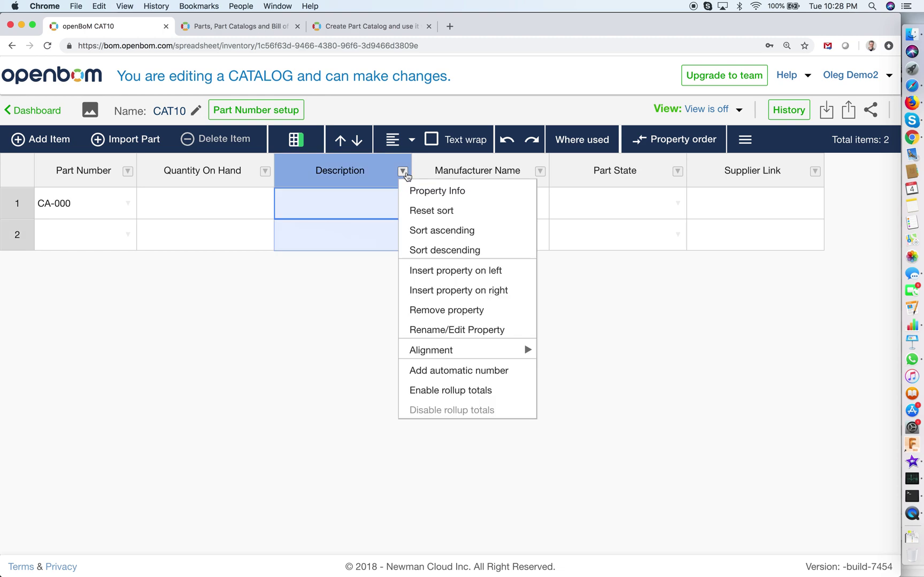
click(483, 290)
click(371, 320)
text(C)
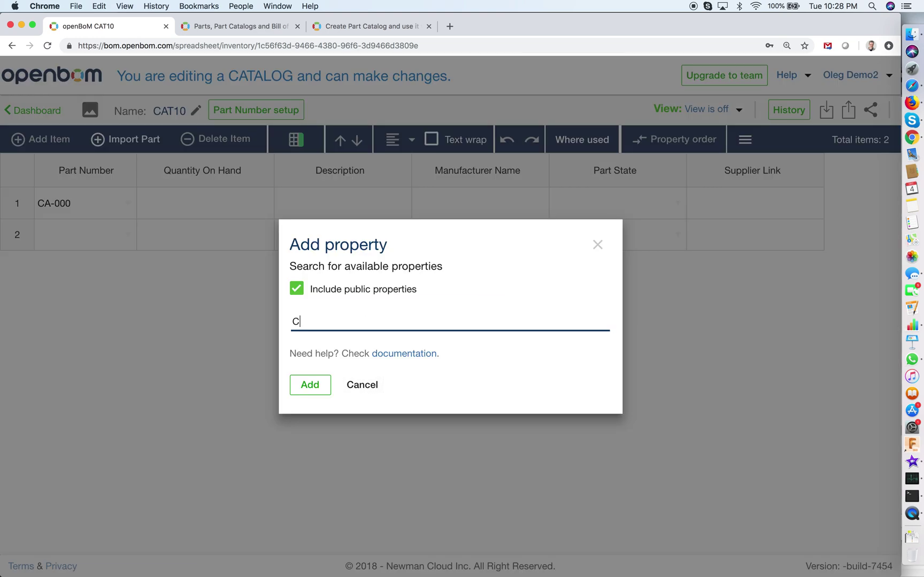
text(ost)
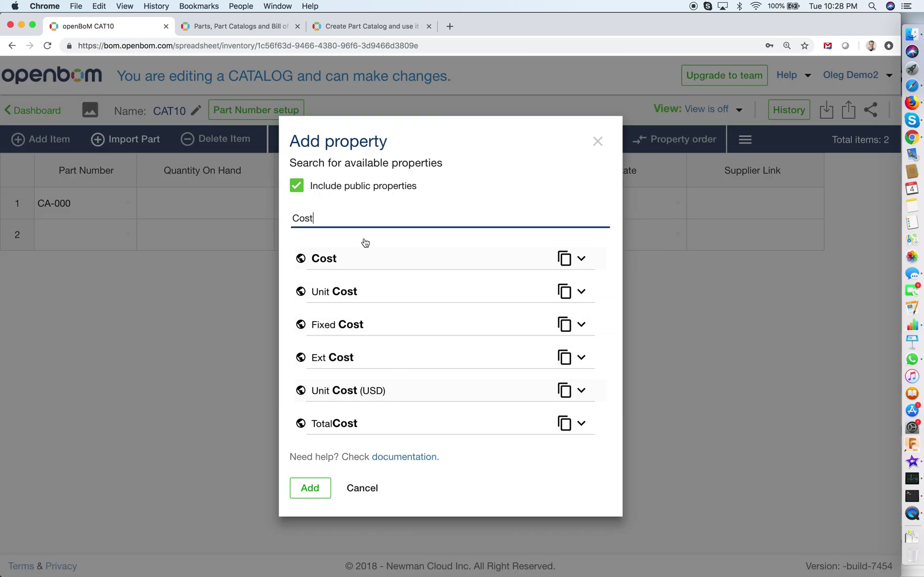
click(411, 265)
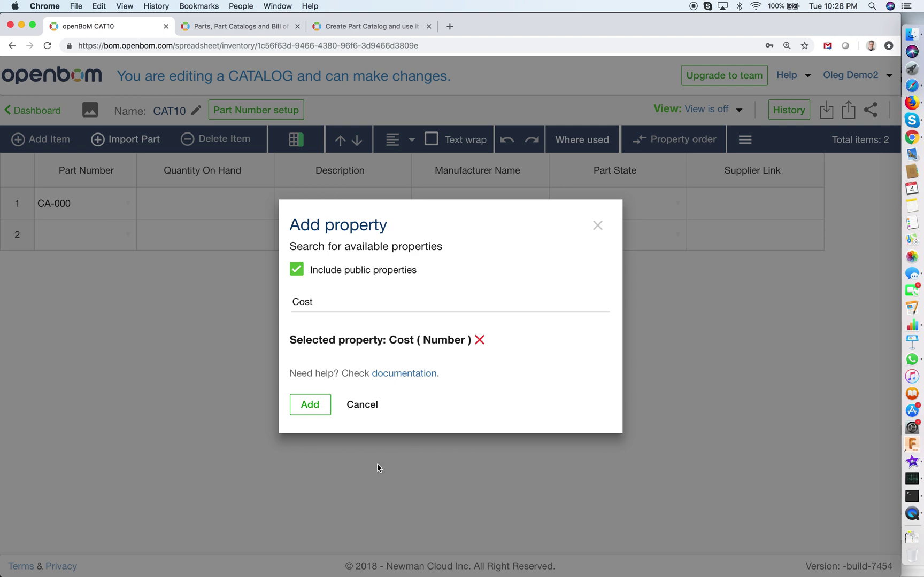
click(311, 404)
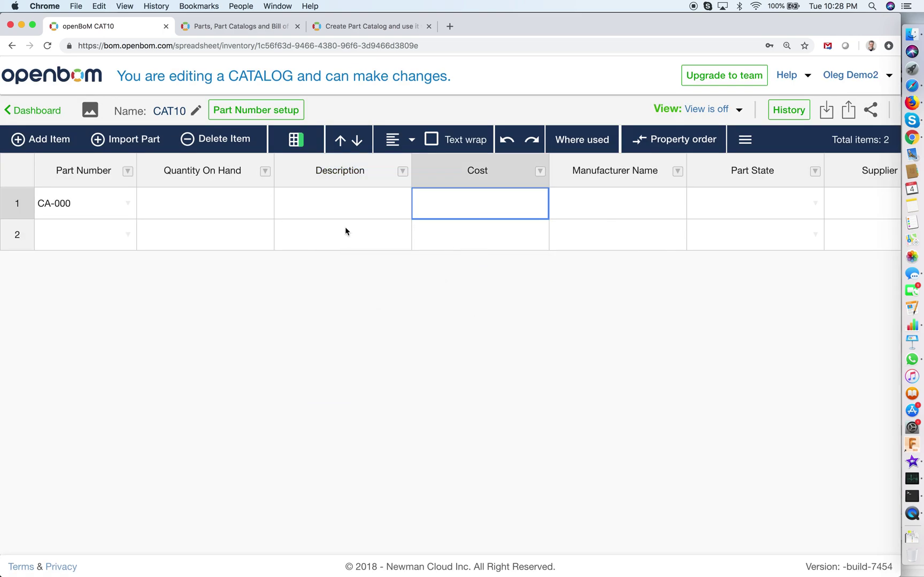
Fill part CA-000 with description Screw, cost 0.9, manufacturer McMaster
click(391, 217)
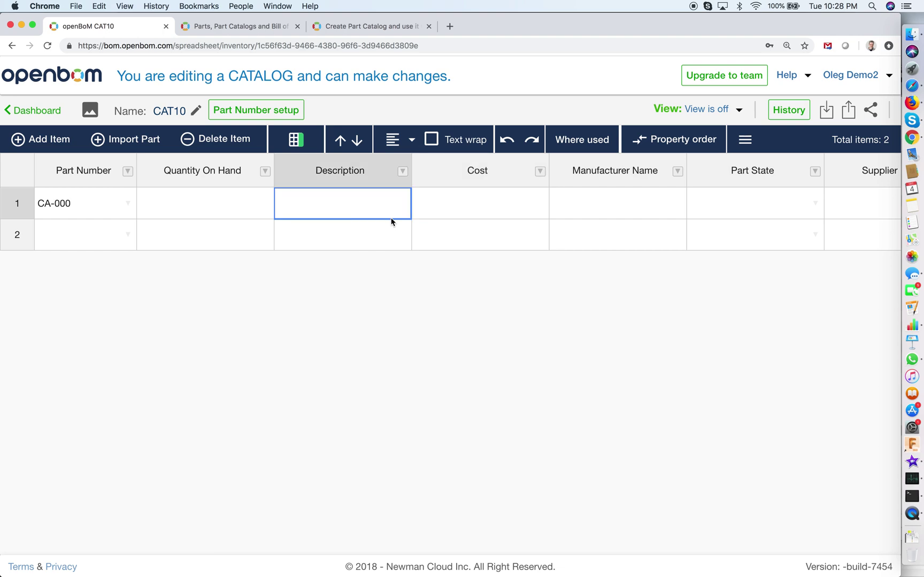
text(Screw)
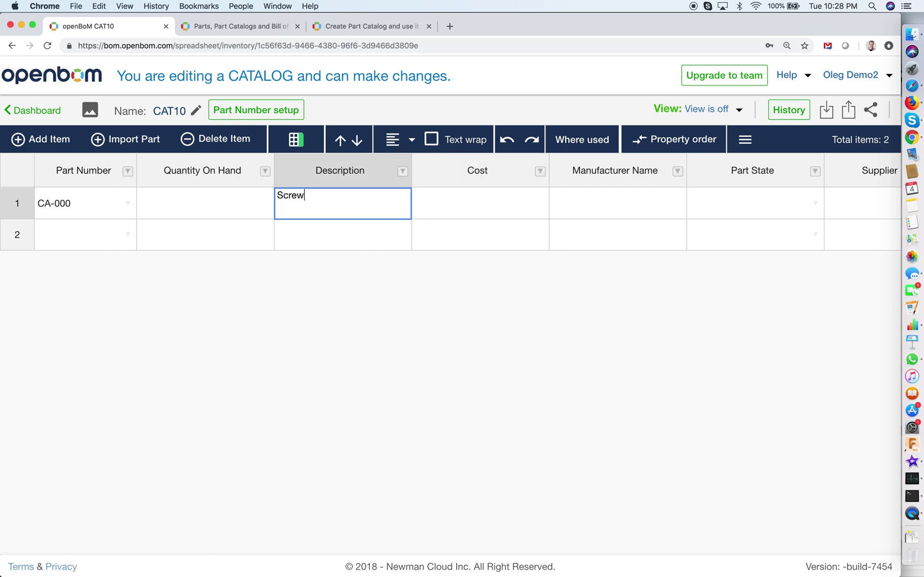
key(Tab)
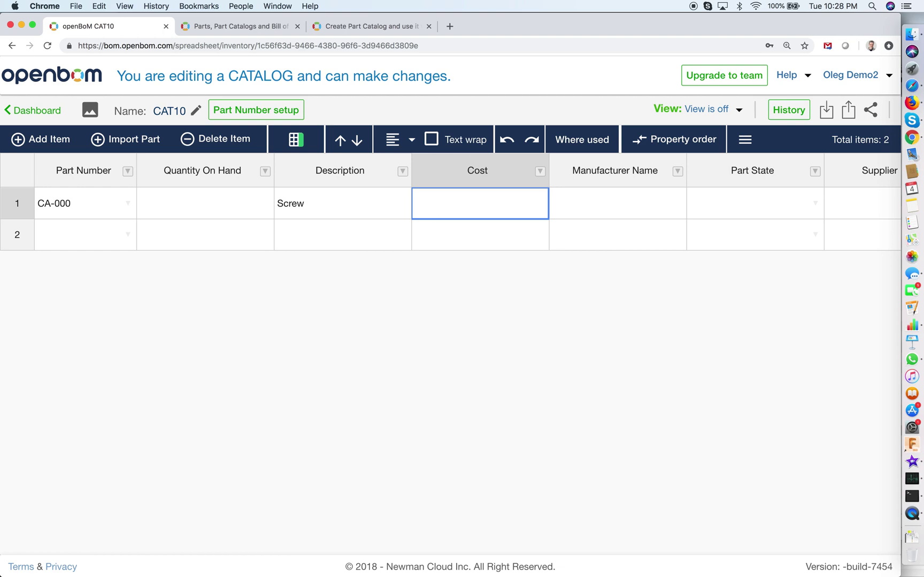
text(0.9)
key(Tab)
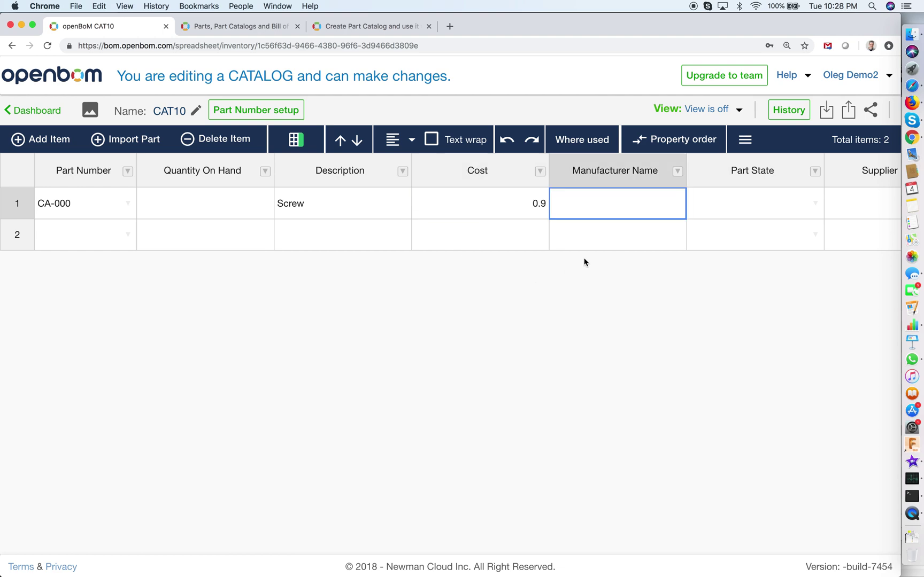
text(McMaste)
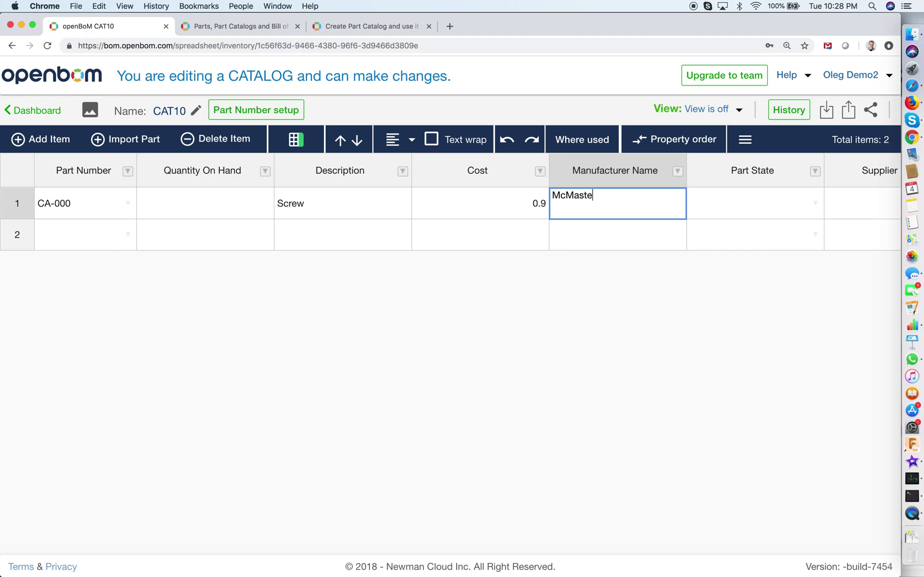
text(r)
key(Tab)
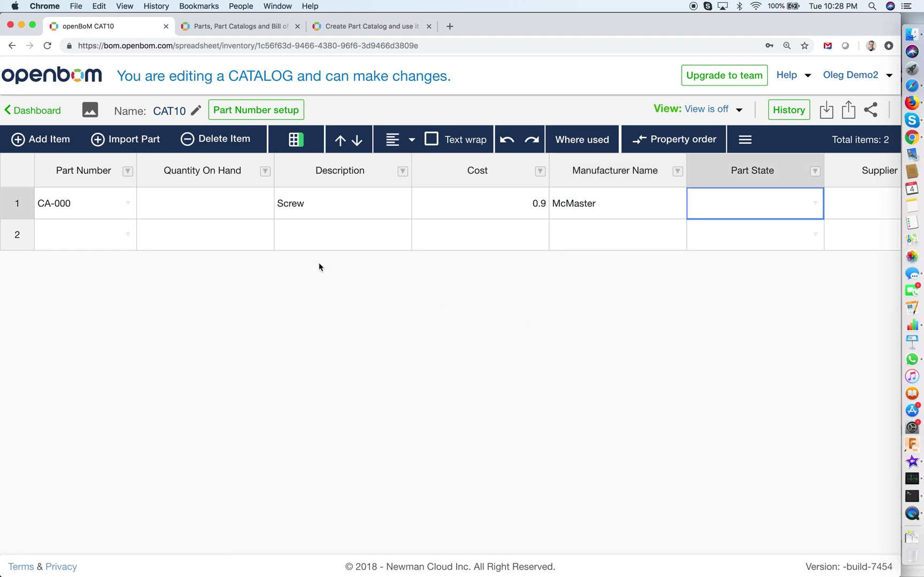
Add part CA-001 as Nut, cost 0.3, manufacturer Fastenal, then add another part row
click(49, 139)
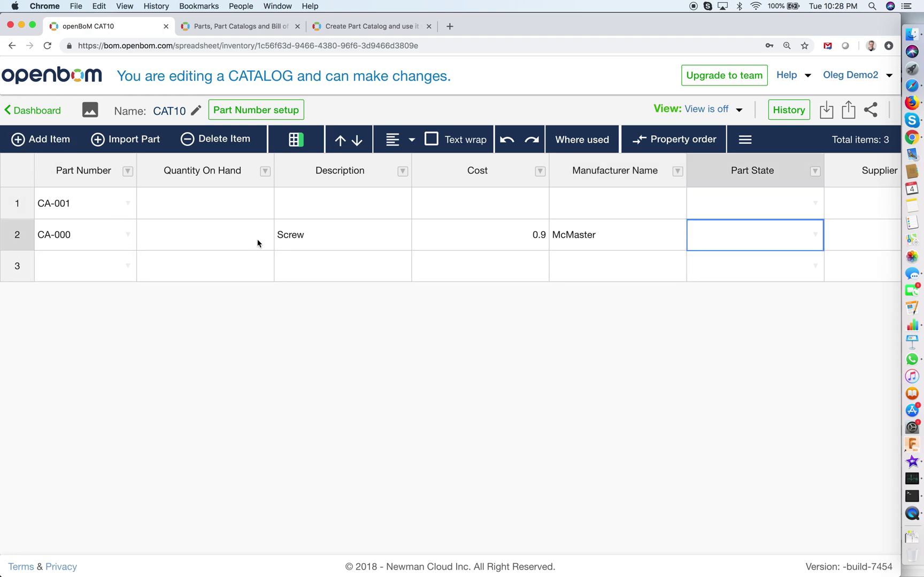
click(316, 209)
text(Nut)
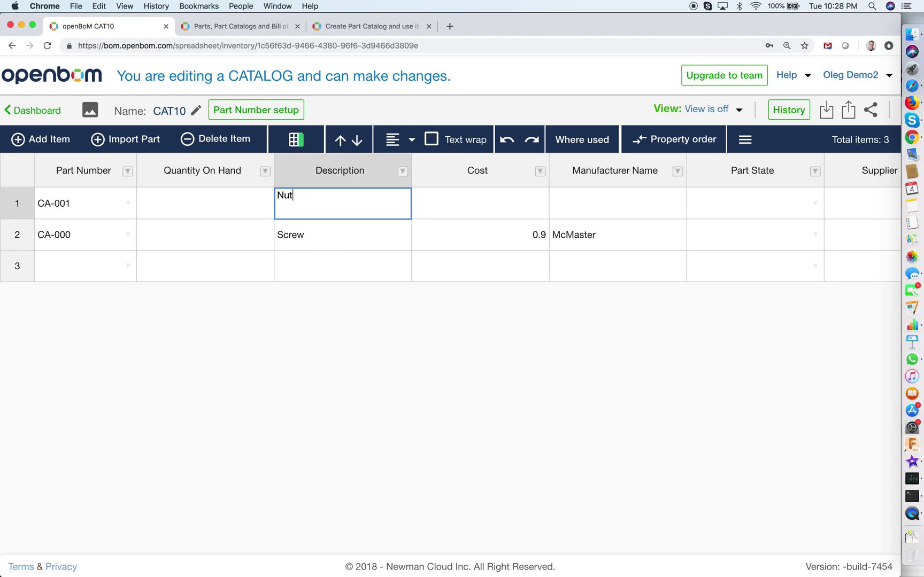
key(Tab)
text(0.3)
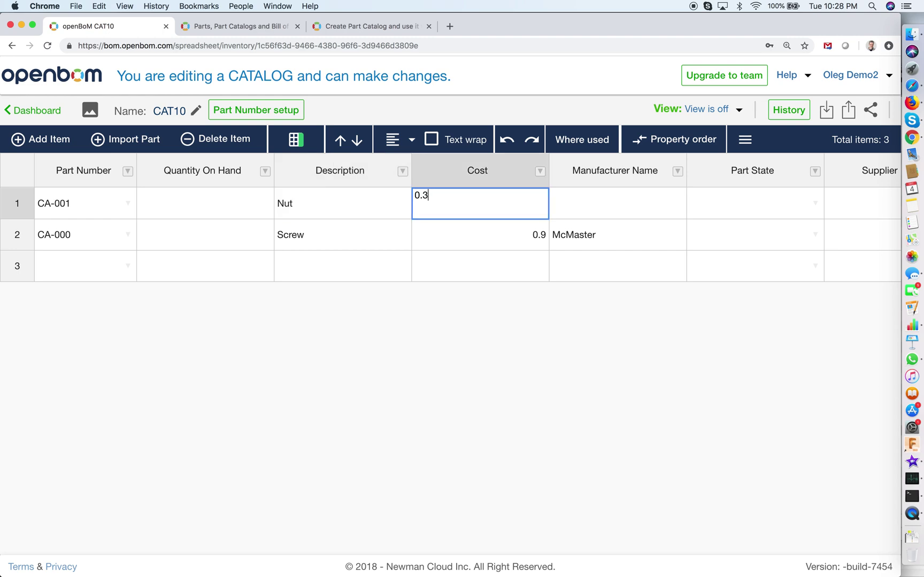
key(Tab)
text(Mc)
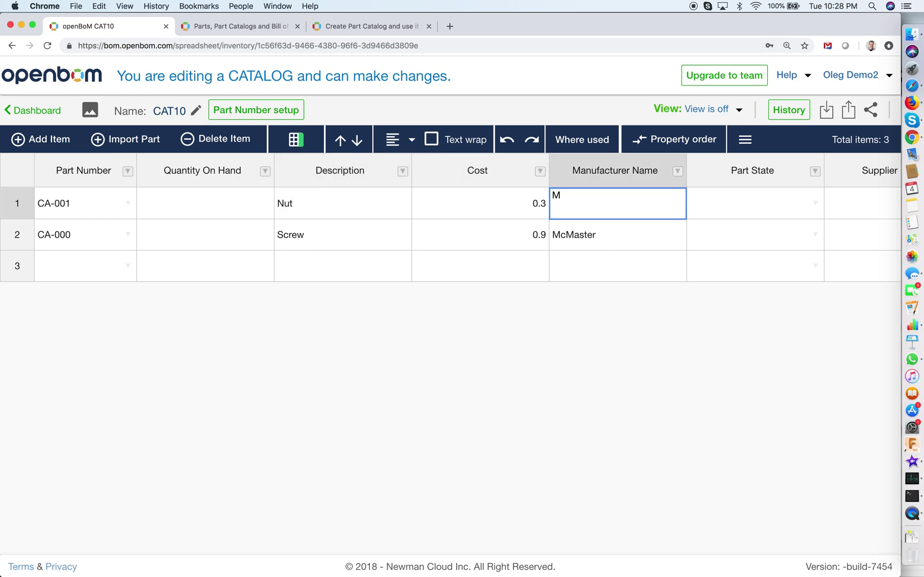
key(BackSpace)
key(BackSpace)
text(Fastenal)
key(Return)
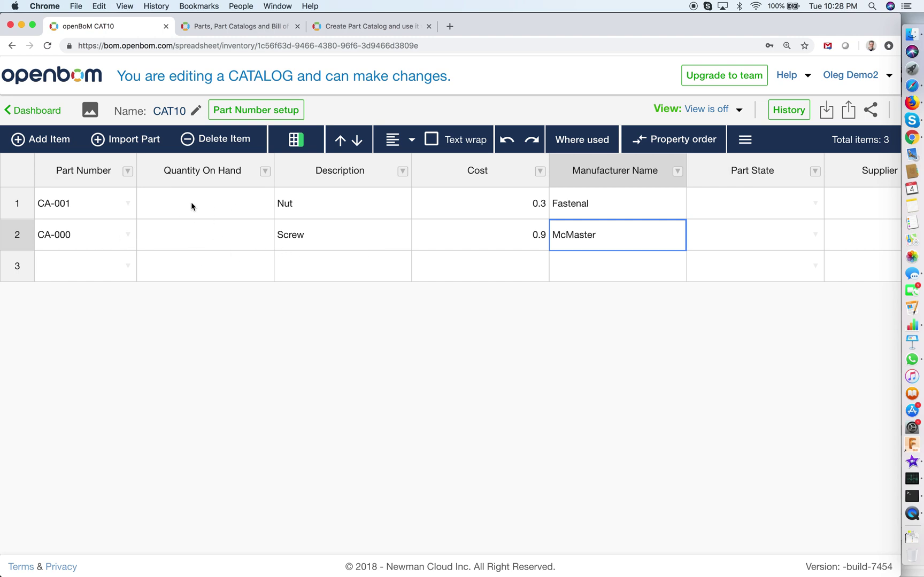
click(169, 198)
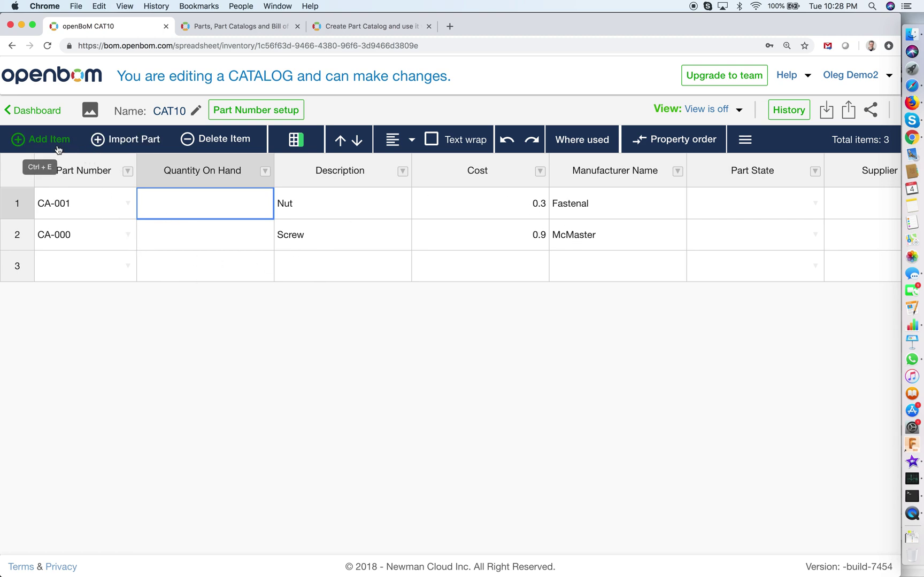
click(18, 139)
Give new part CA-002 the description Widget, leaving its cost and manufacturer blank
click(202, 214)
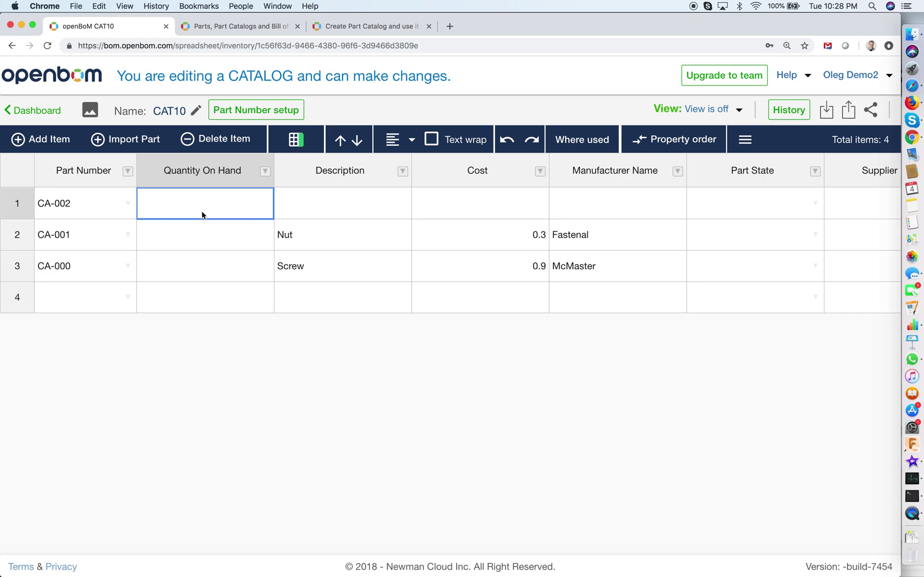
click(319, 217)
text(Widget)
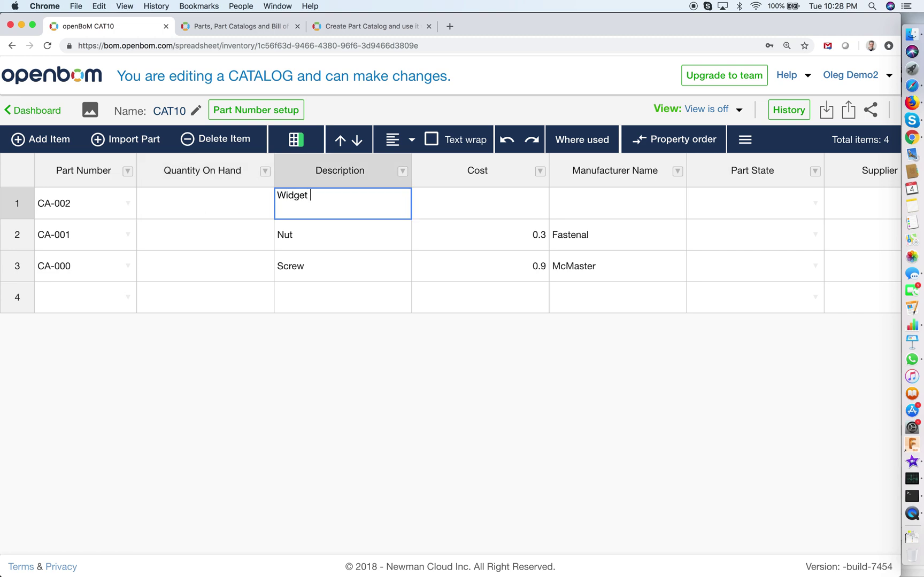
key(Tab)
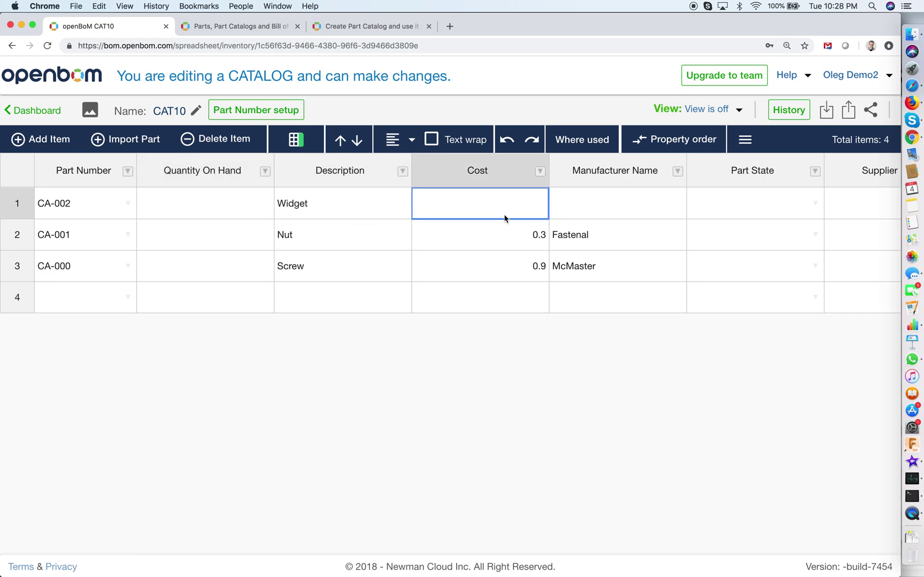
click(606, 202)
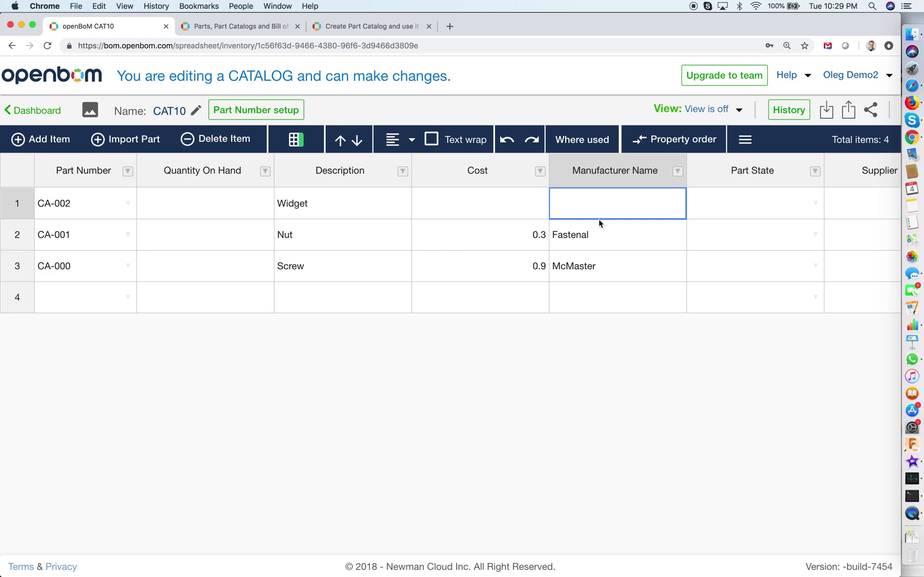
click(192, 204)
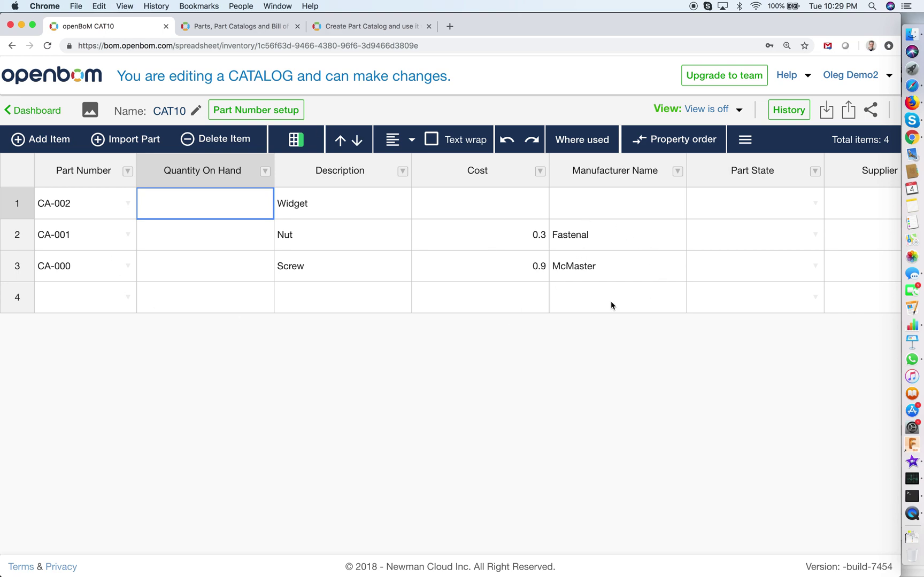
click(447, 198)
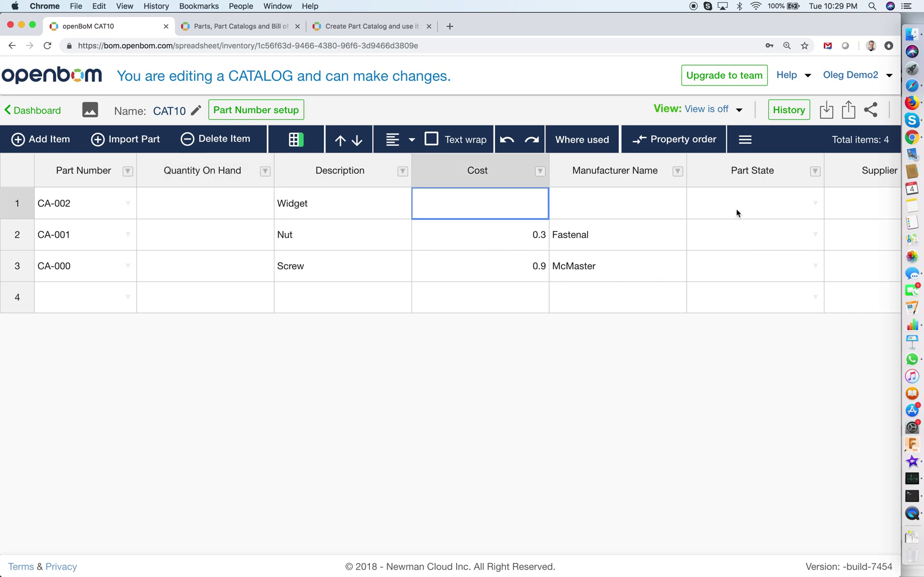
View the Widget part's catalog properties in the Info panel, then hide the panel
click(745, 140)
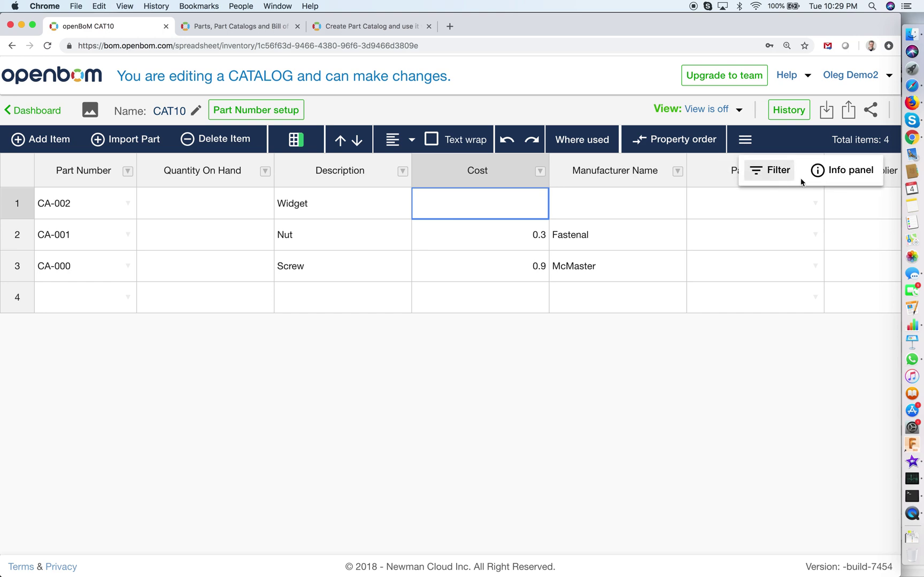
click(836, 170)
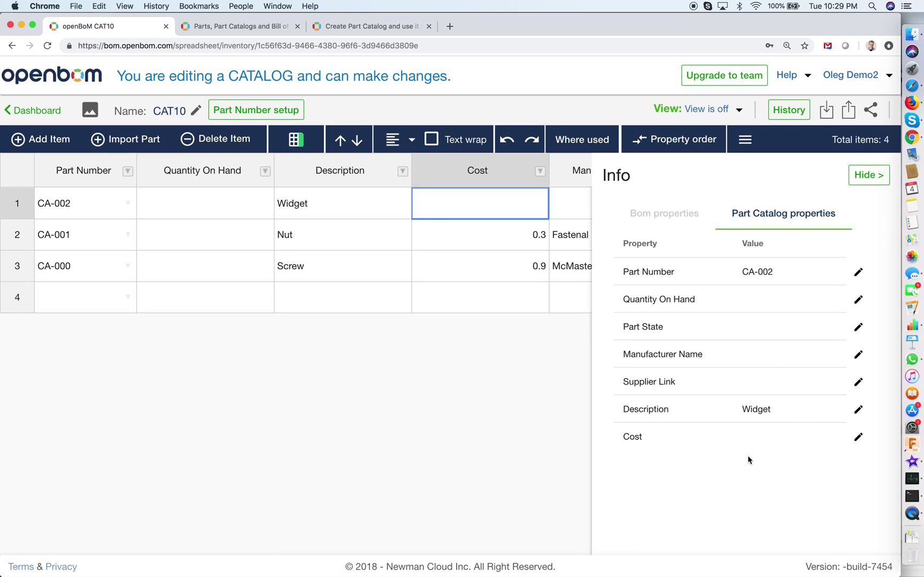
click(868, 175)
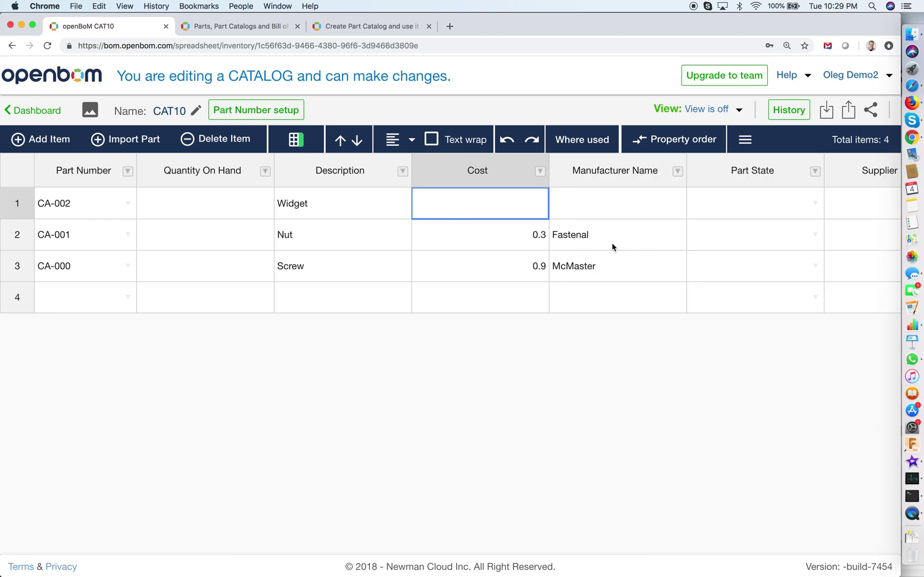
Narrow the Quantity On Hand, Description and Cost columns of CAT10
drag(271, 164, 251, 164)
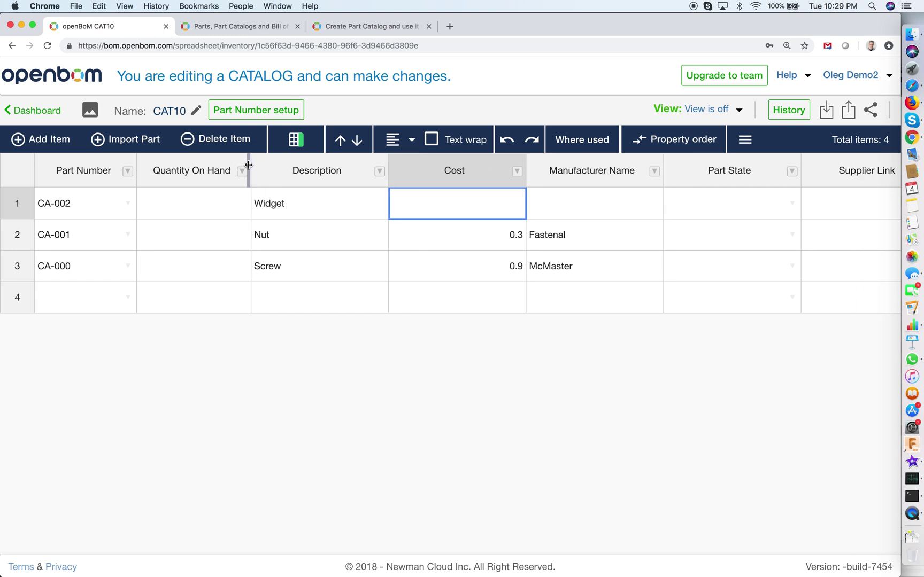
drag(385, 161, 380, 161)
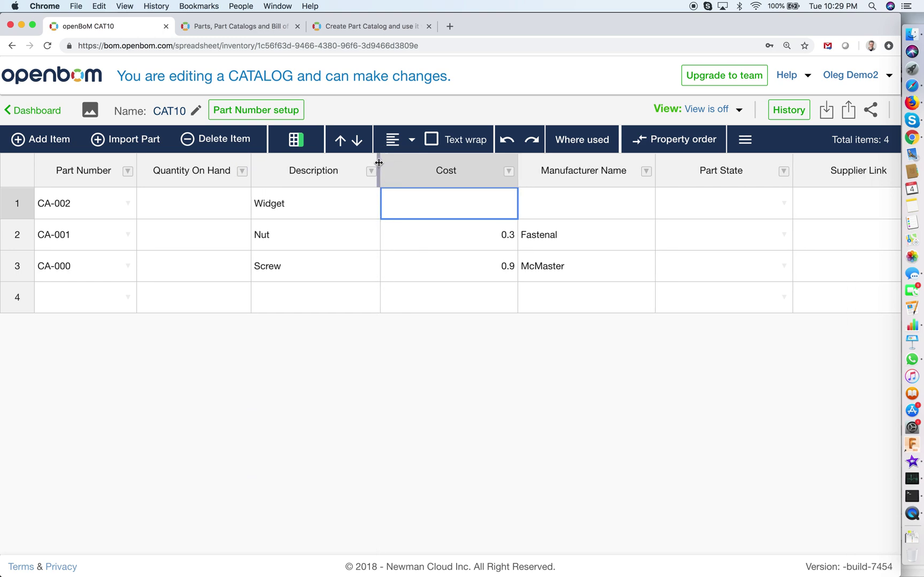
drag(512, 167, 495, 167)
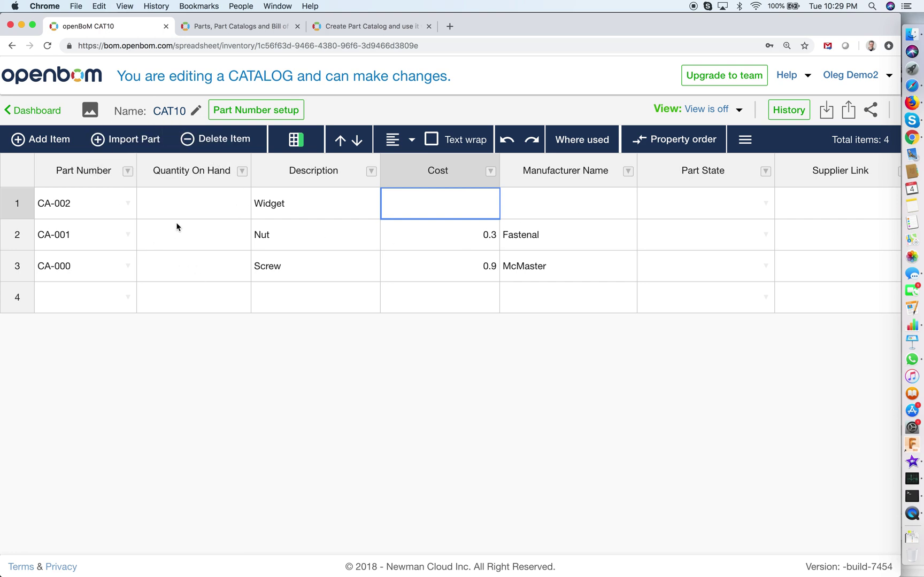
From the dashboard, start a new BOM with part number PRD10
click(37, 111)
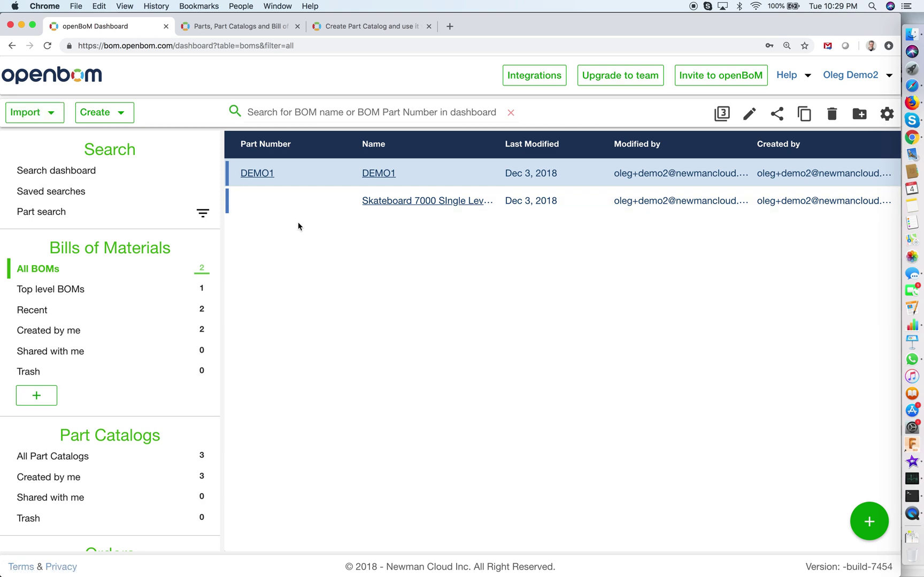
click(106, 107)
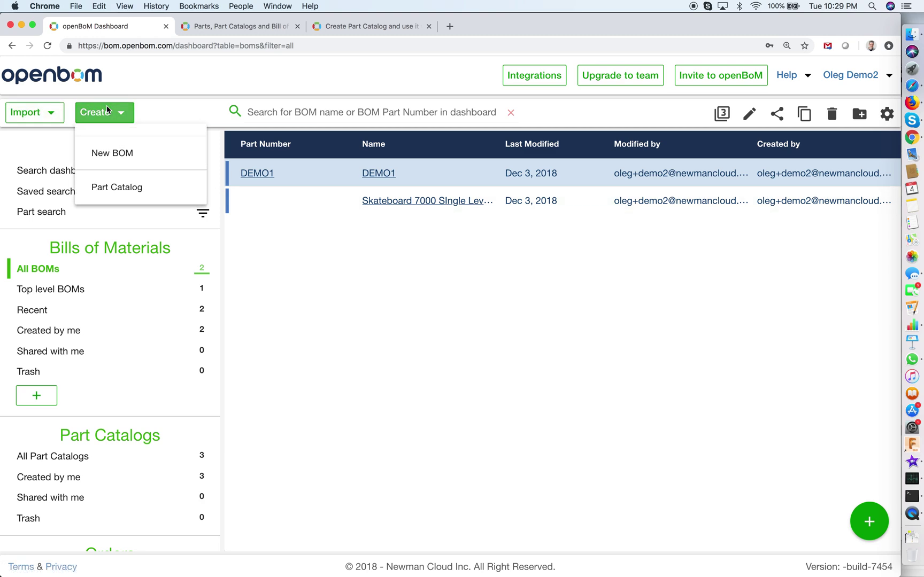
click(147, 160)
click(373, 273)
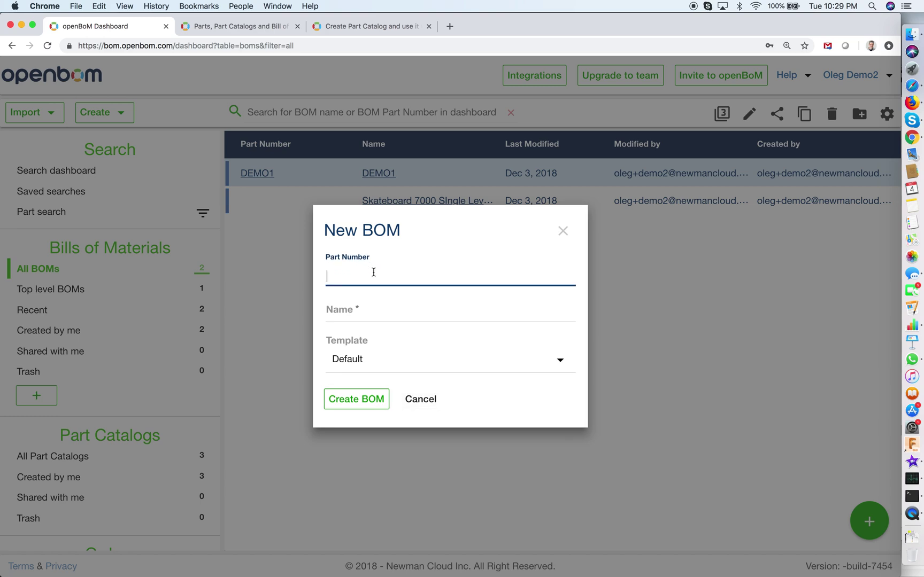
text(PRD10)
key(Tab)
Name the BOM PRD10, create it, and open its Parts and Catalogs configuration
key(shift+Tab)
key(super+c)
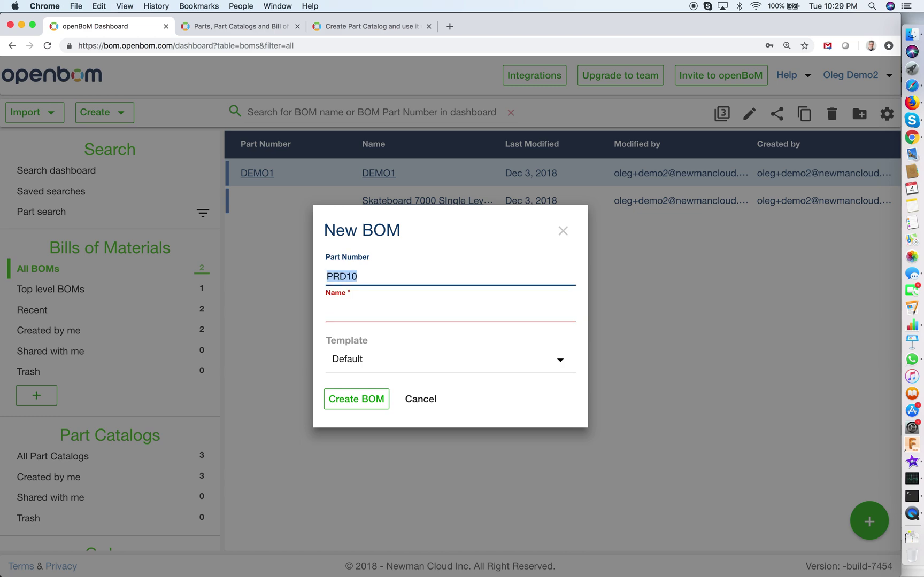
key(Tab)
key(super+v)
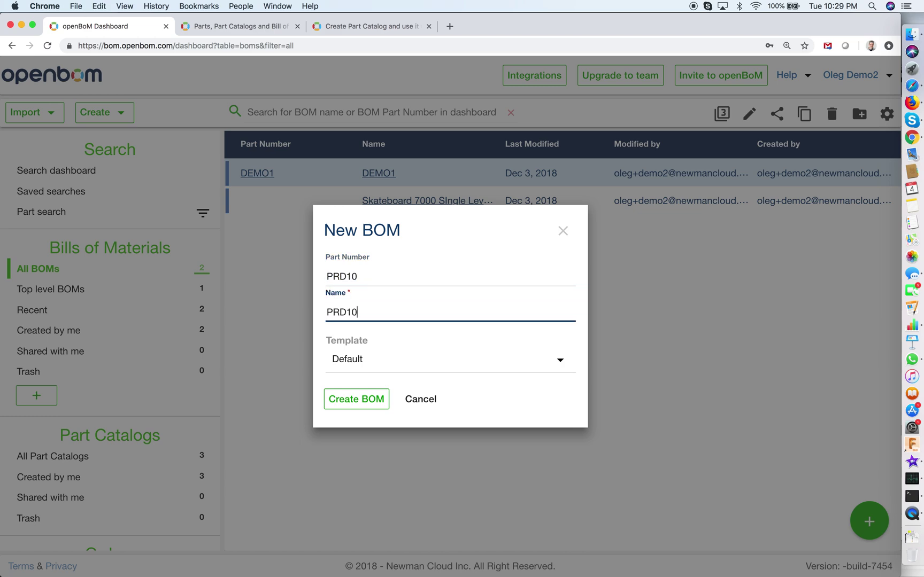
click(365, 400)
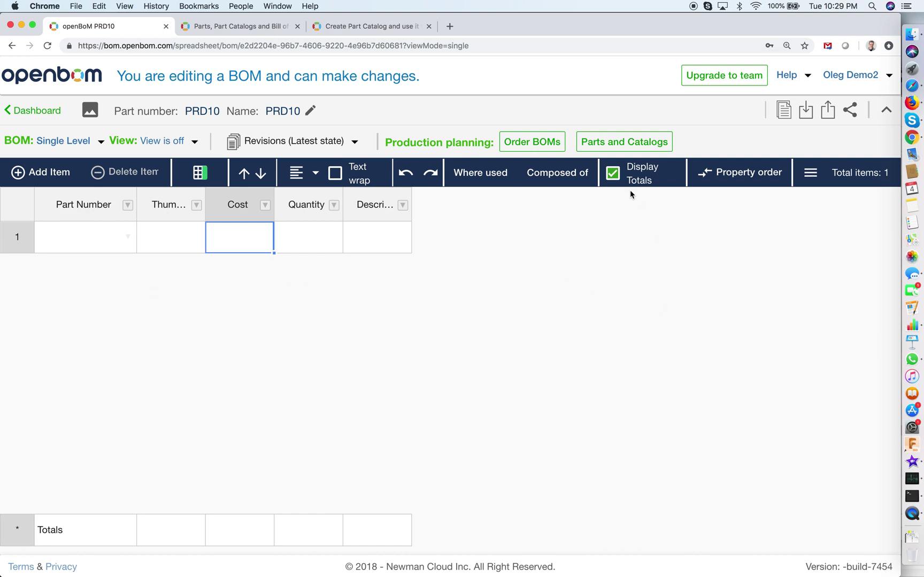
click(623, 143)
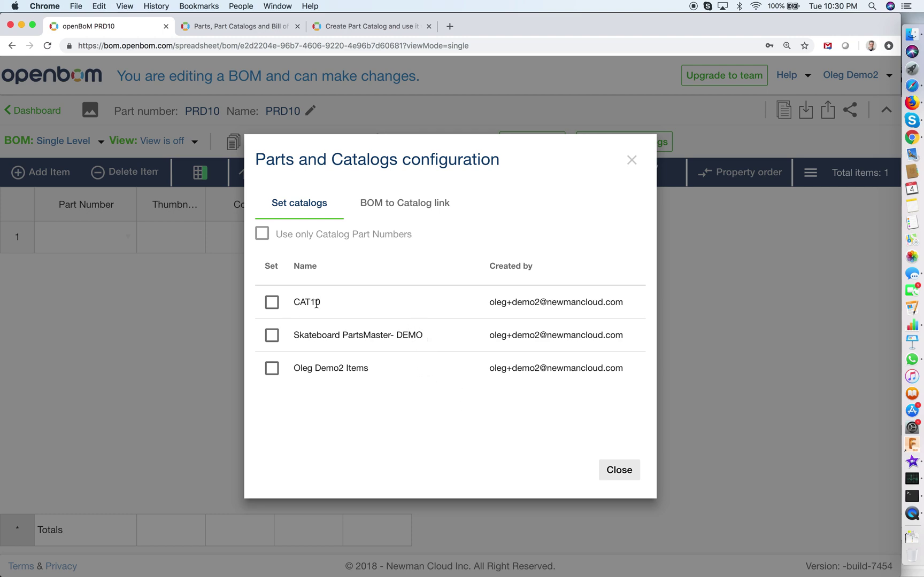
Link BOM PRD10 to catalog CAT10, letting the BOM's duplicate Description and Cost properties be deleted
click(272, 303)
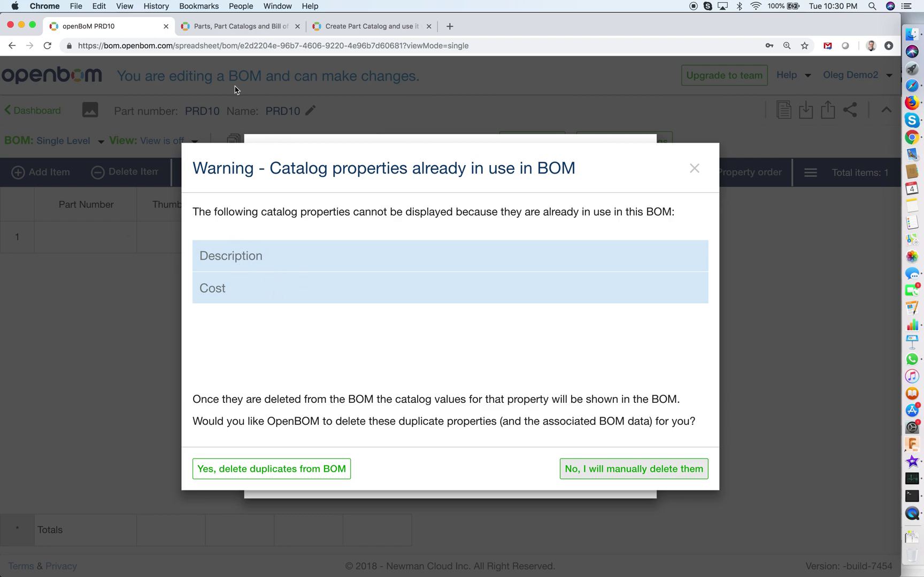
click(239, 31)
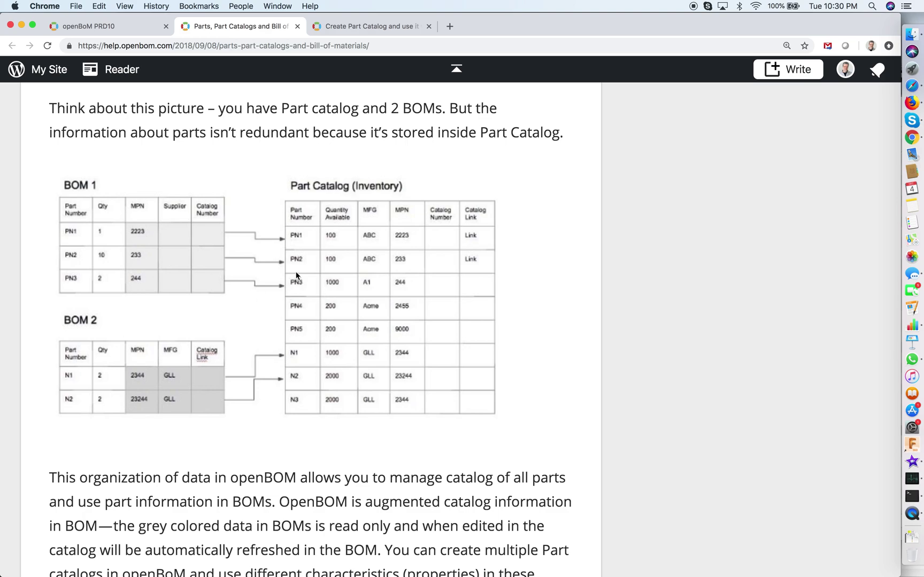
click(123, 28)
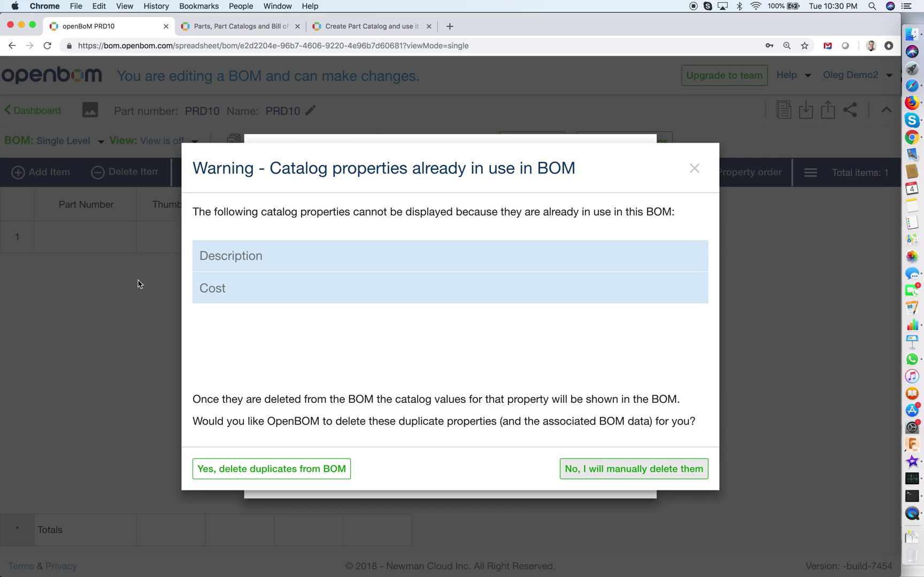
click(280, 470)
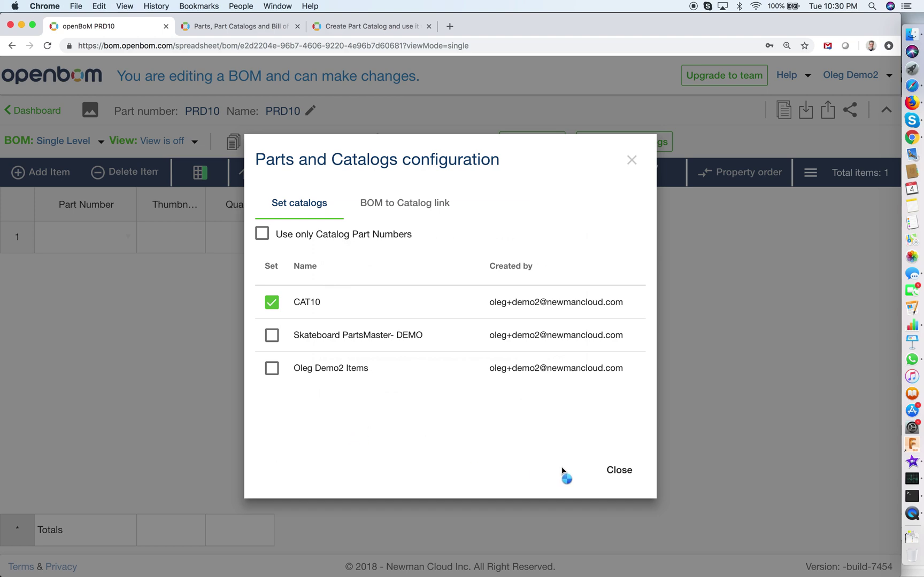
Close the catalog setup and widen the [Cost], [Part State] and [Supplier Link] columns
click(619, 470)
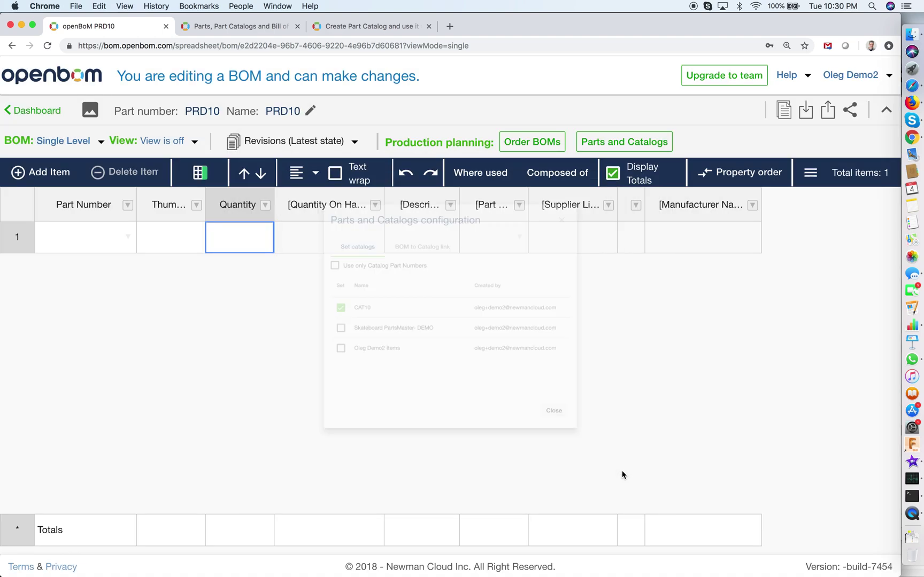
drag(644, 197, 692, 197)
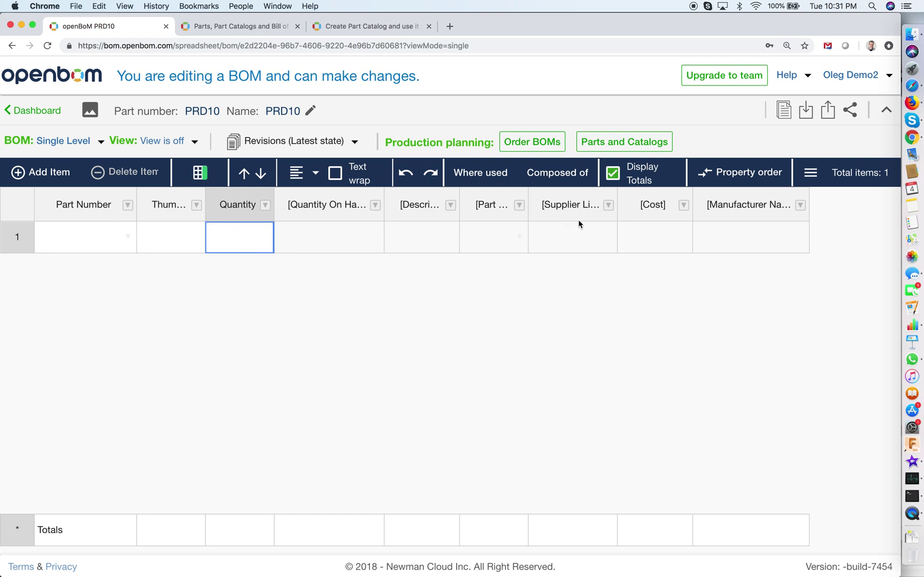
drag(528, 206, 562, 206)
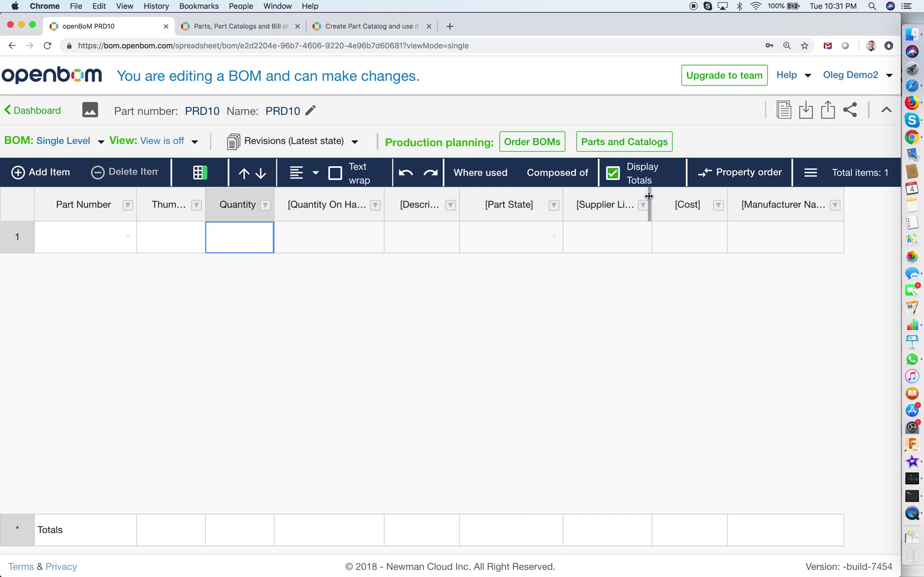
drag(651, 206, 677, 209)
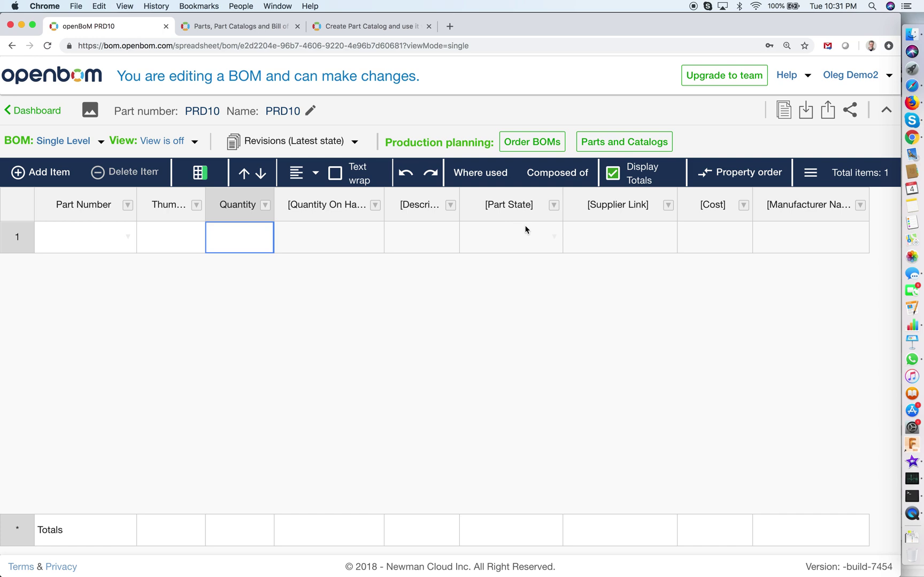
click(331, 239)
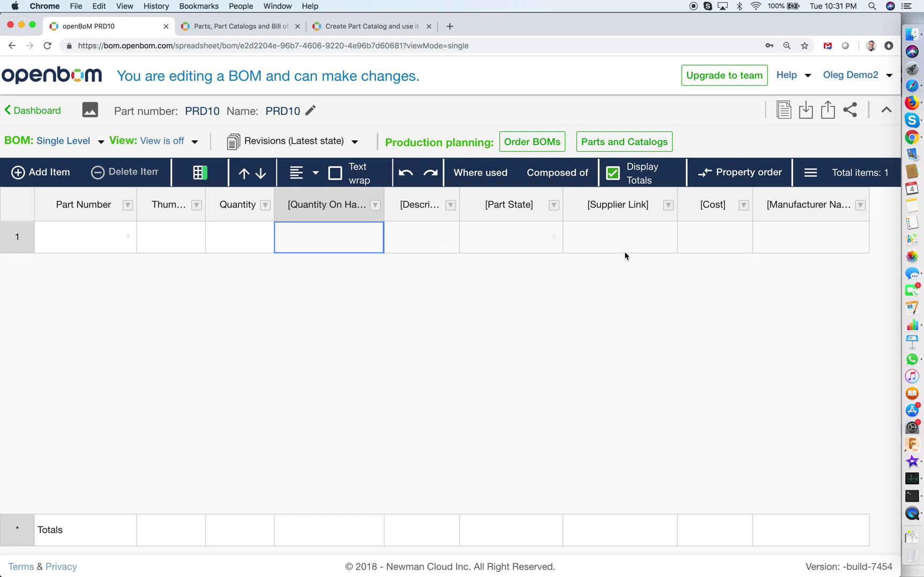
click(130, 234)
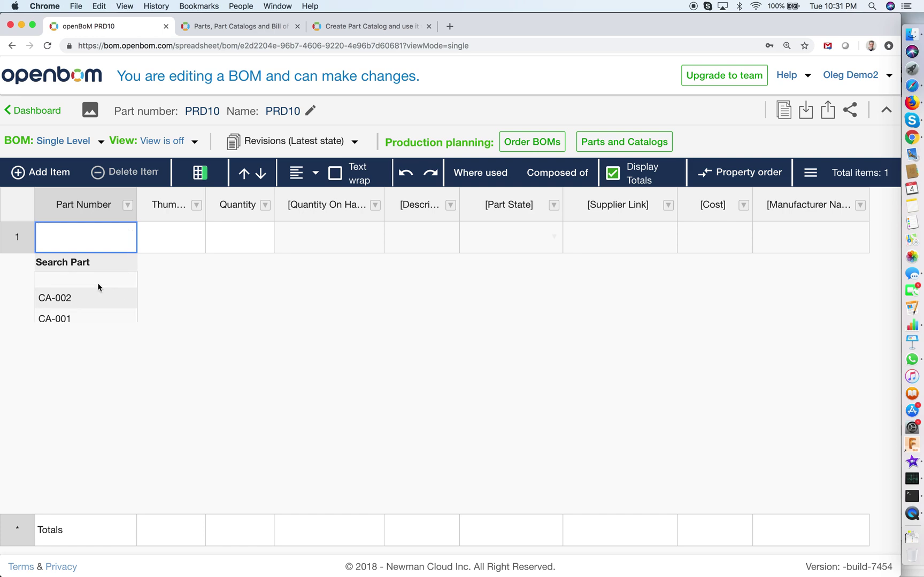
Search CAT10 parts for 'wid' to find CA-002 Widget for row 1
scroll(111, 304, down, 2)
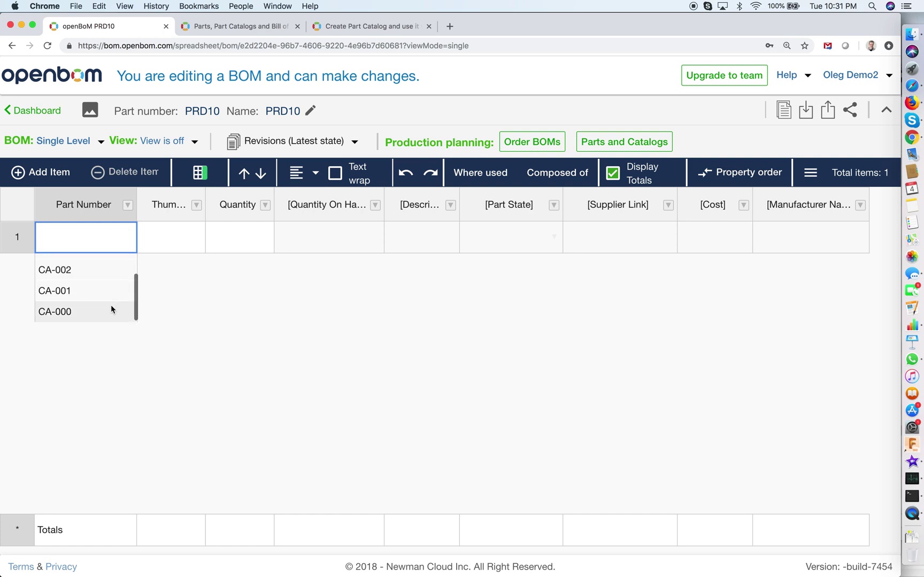
scroll(111, 286, up, 2)
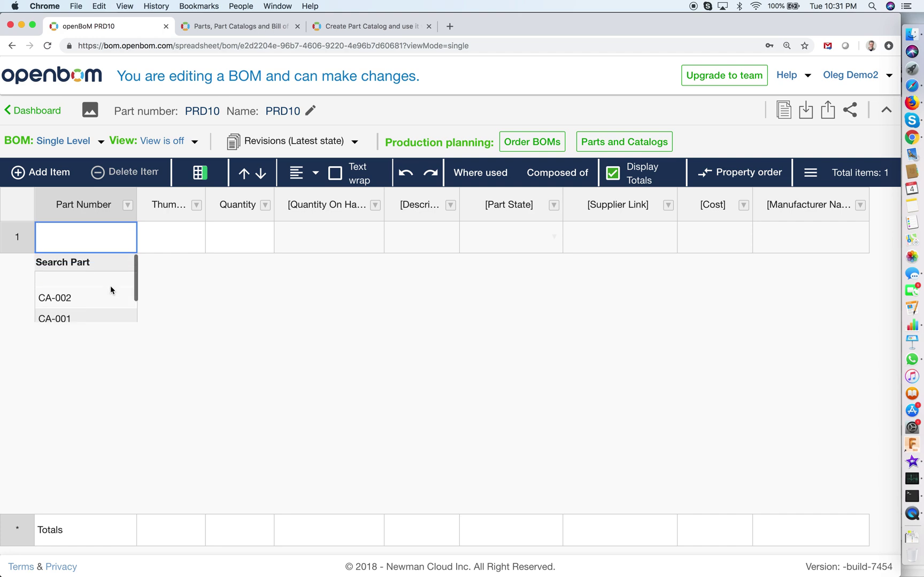
click(84, 263)
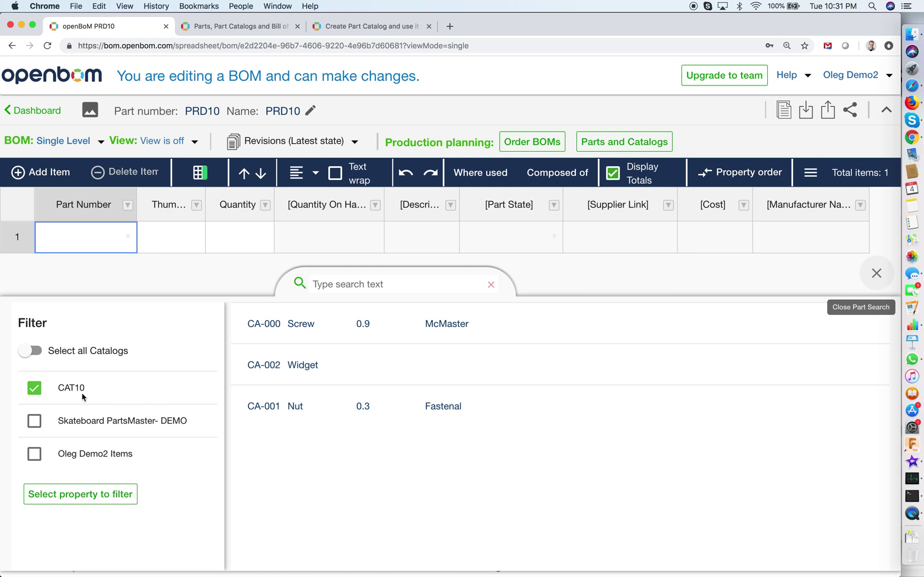
click(352, 285)
text(wid)
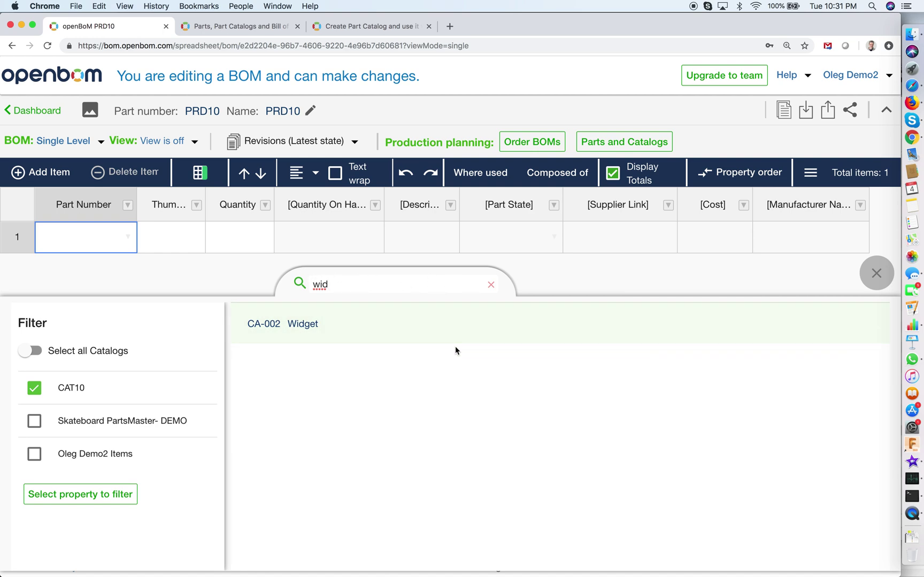
Insert catalog part CA-002 Widget into row 1 of the PRD10 BOM
click(350, 324)
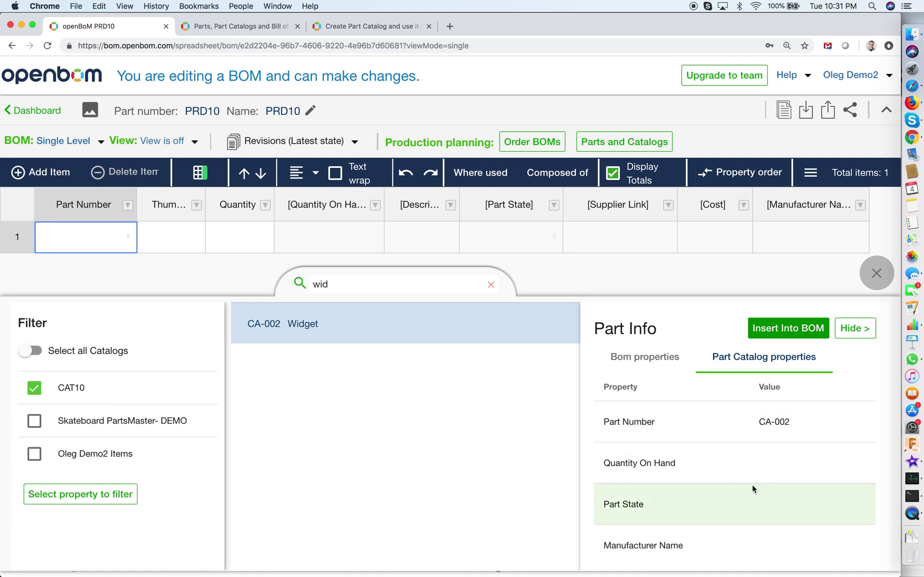
scroll(751, 484, down, 5)
scroll(748, 470, up, 5)
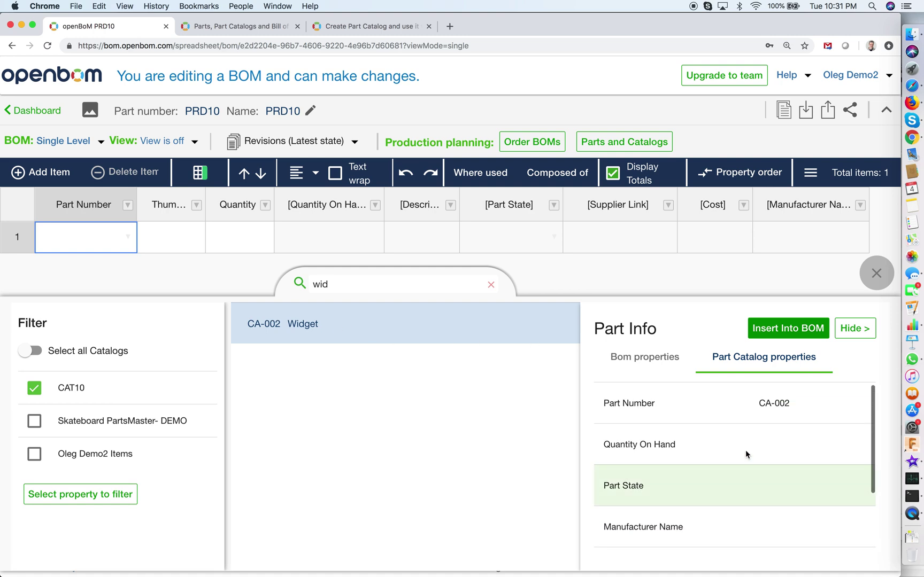
click(798, 332)
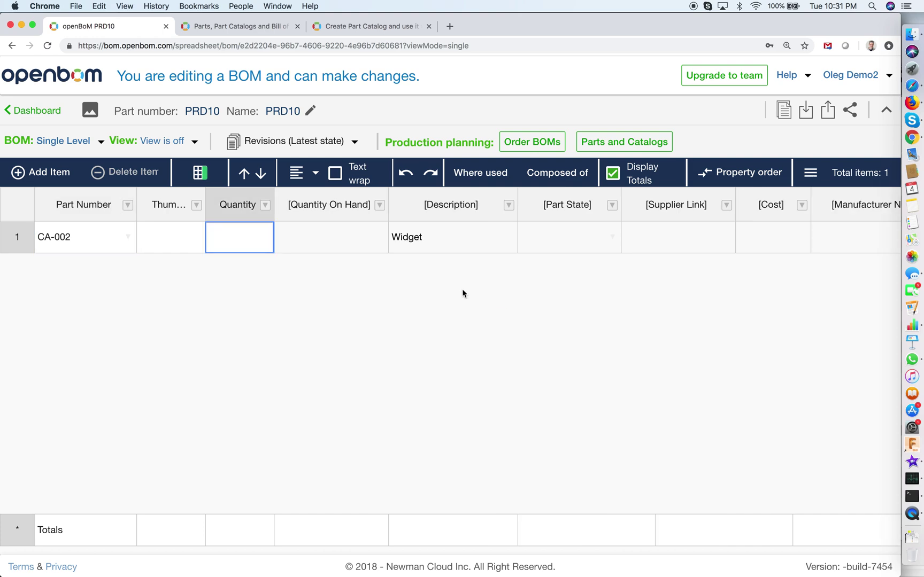
scroll(599, 352, right, 2)
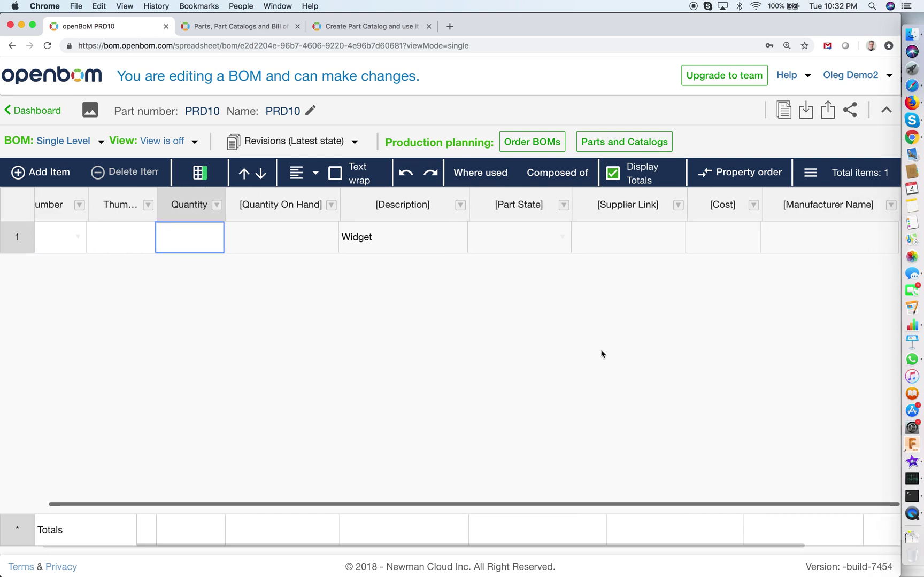
scroll(601, 354, left, 2)
click(170, 238)
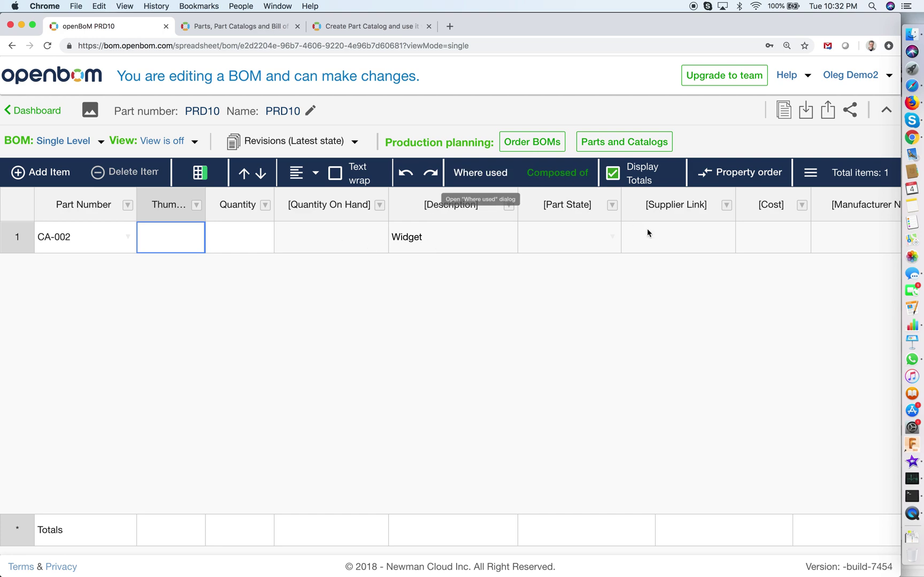
Set the CA-002 Widget quantity to 2 and verify its CAT10 catalog properties in the Info panel
click(811, 173)
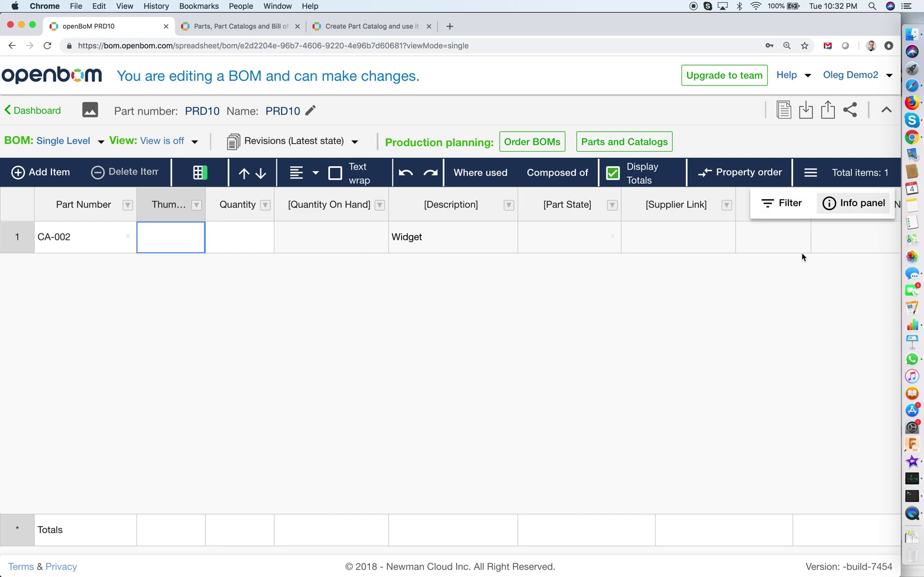
click(852, 203)
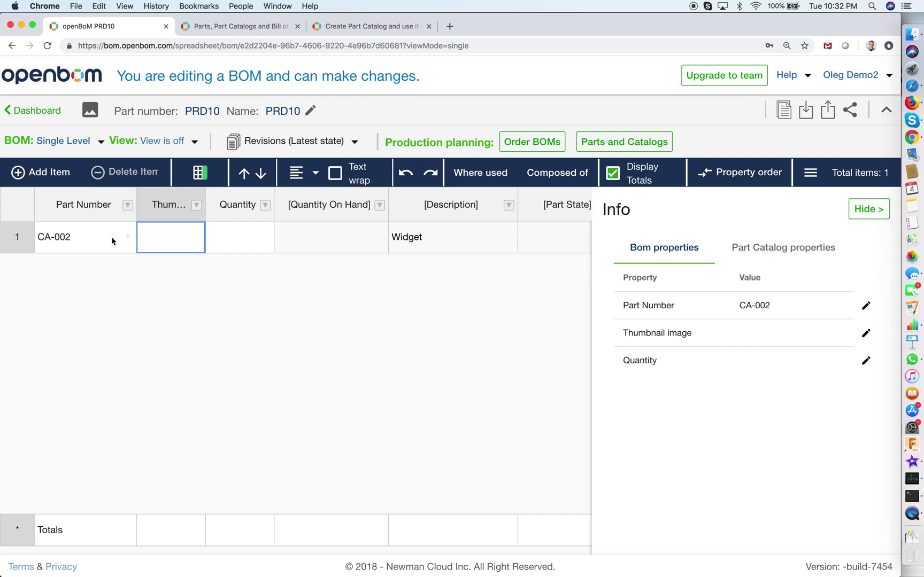
click(224, 245)
text(2)
key(Tab)
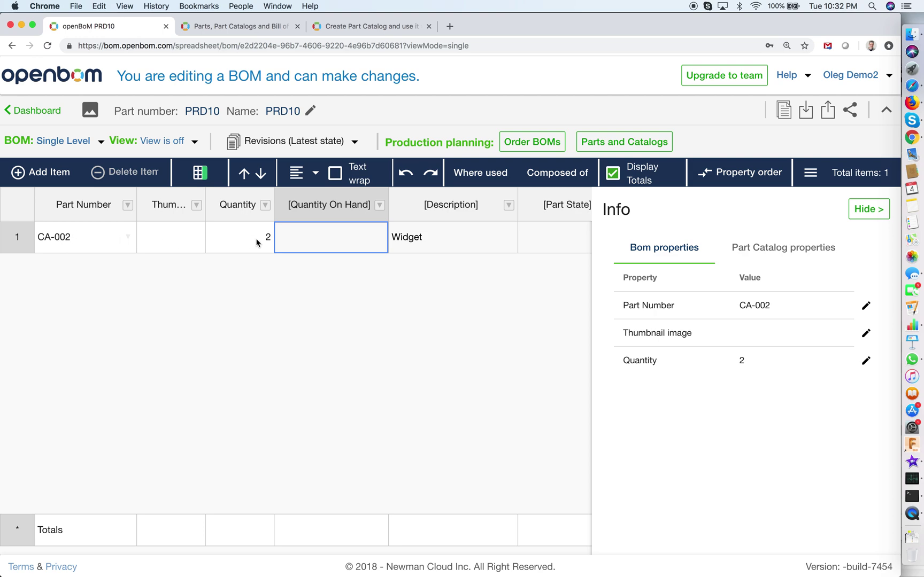
click(765, 254)
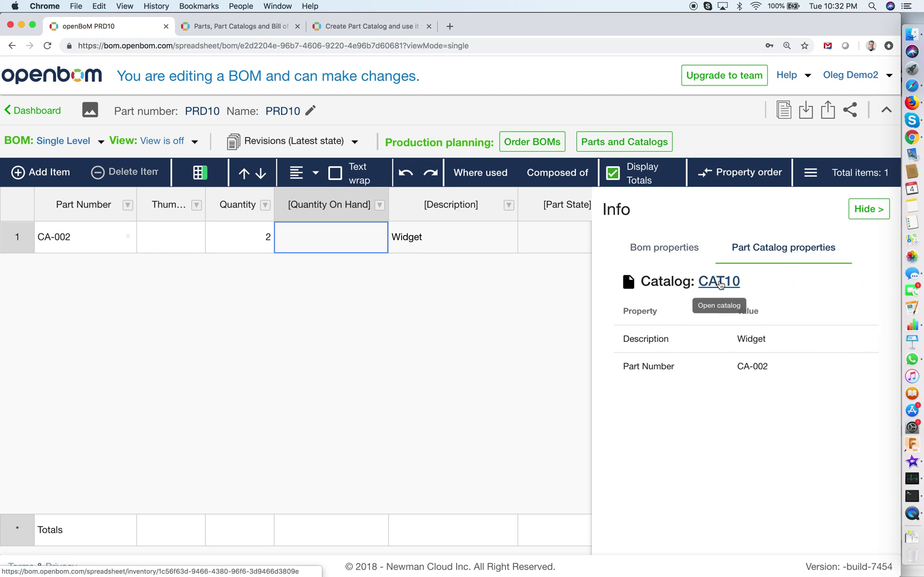
click(869, 209)
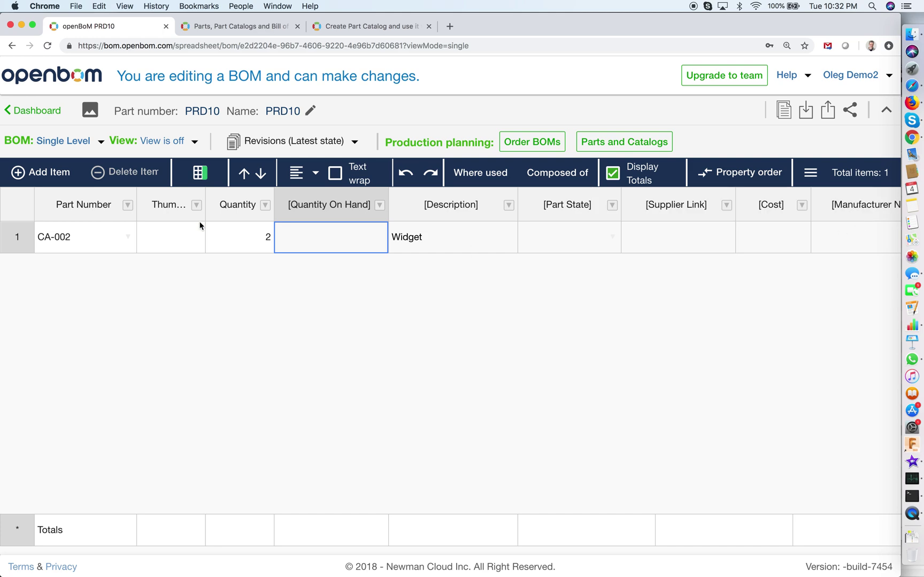
Add a new row with part number CA-001, pulling in Nut, cost 0.3 and Fastenal
click(50, 172)
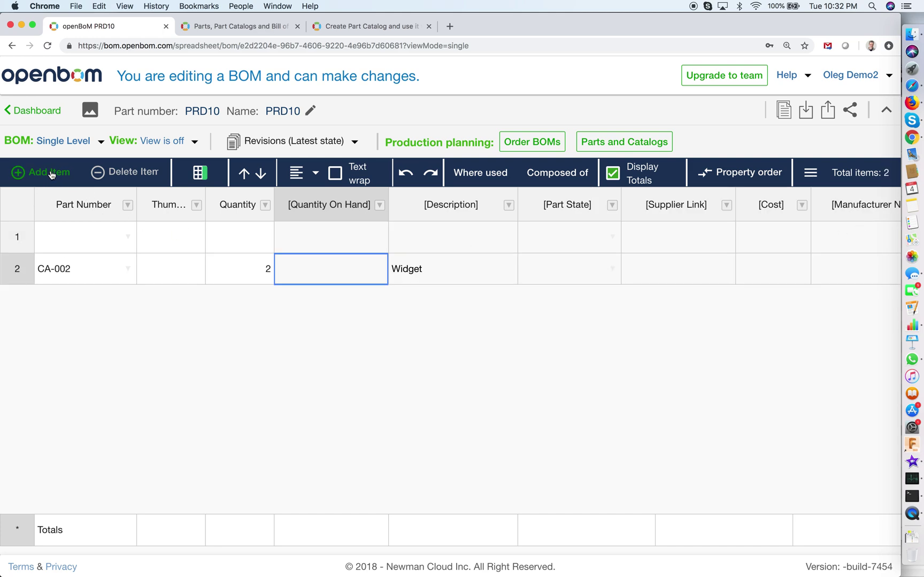
click(70, 239)
click(127, 239)
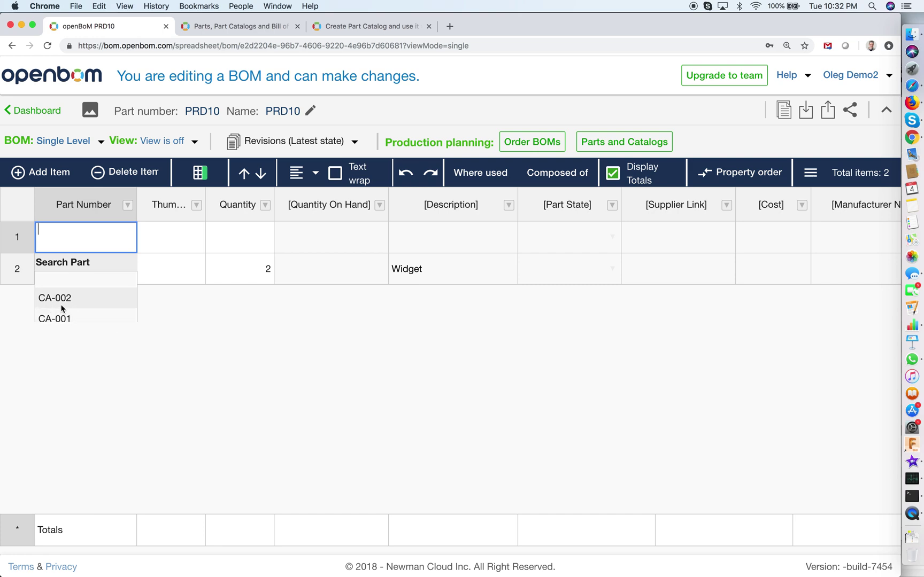
click(89, 316)
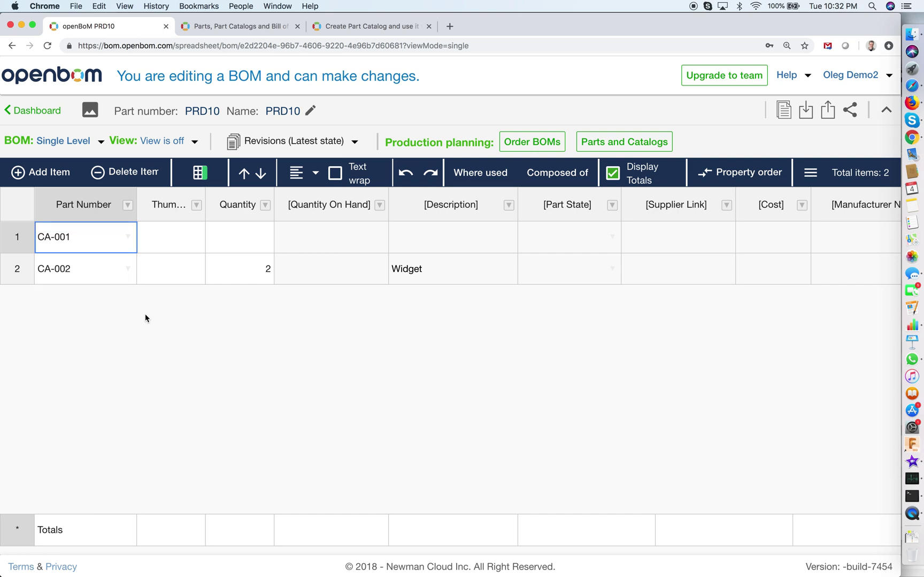
key(Tab)
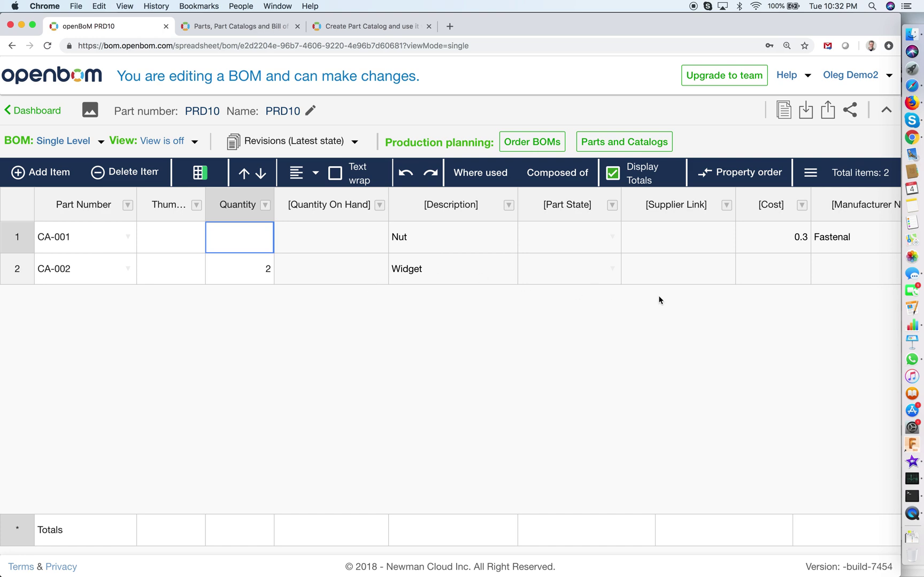
scroll(697, 279, right, 2)
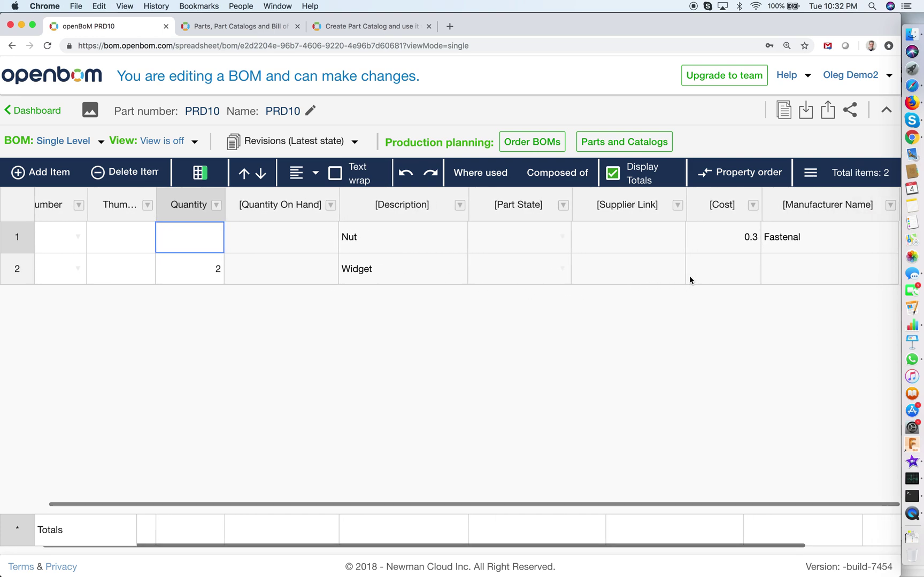
scroll(690, 280, left, 2)
click(536, 238)
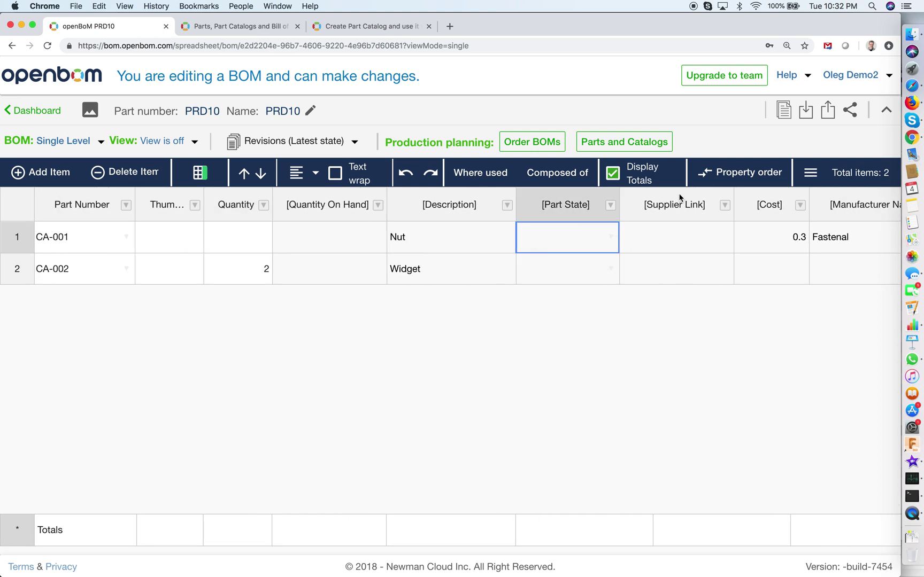
Set the CA-001 Nut quantity to 10 and verify its CAT10 catalog properties in the Info panel
click(810, 180)
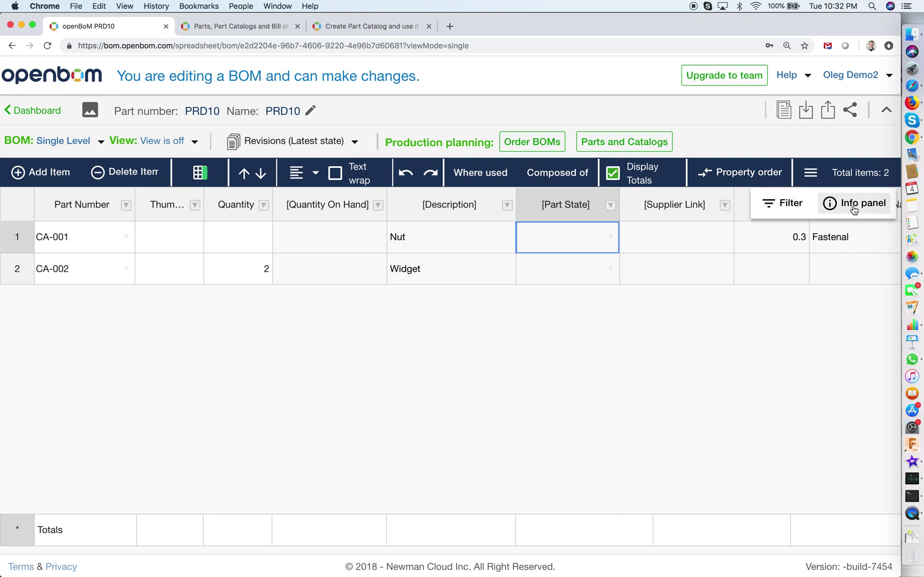
click(853, 207)
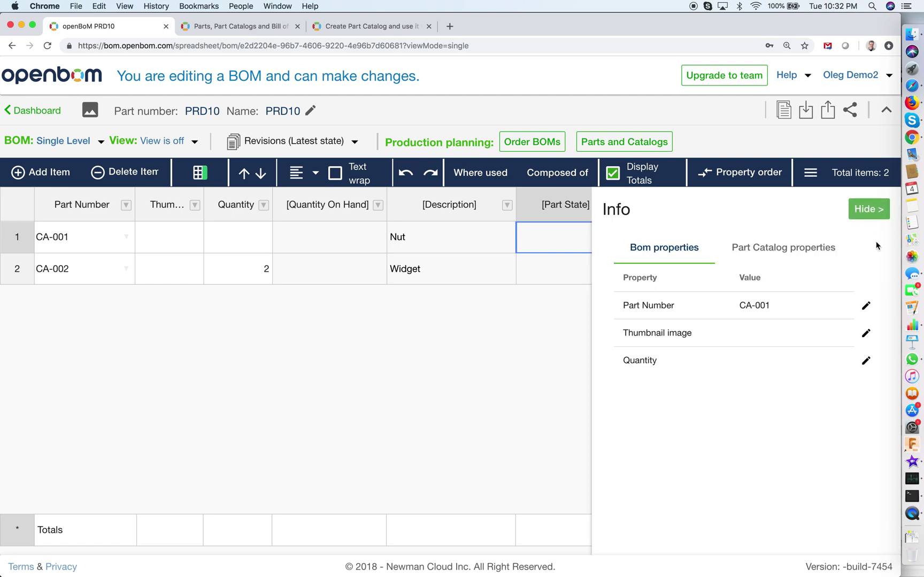
click(237, 245)
text(10)
key(Tab)
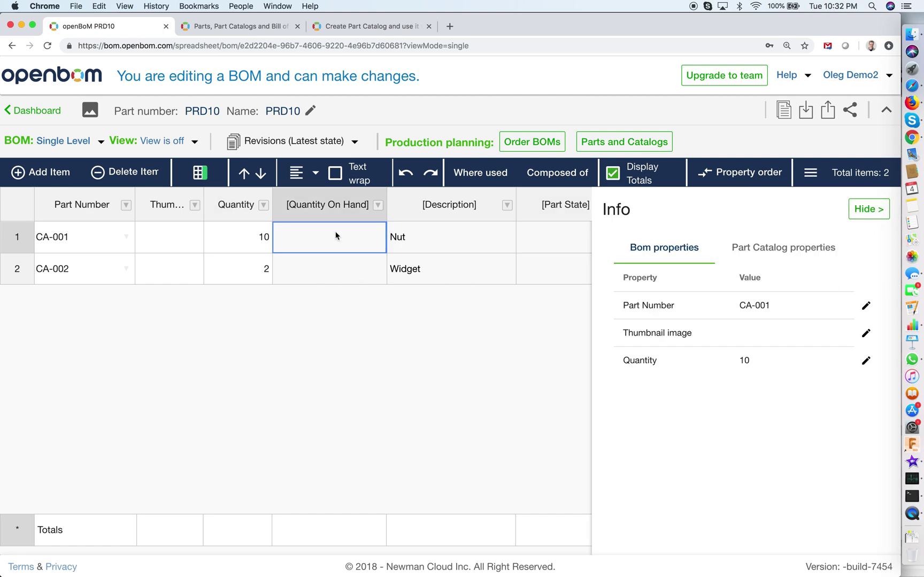
click(763, 250)
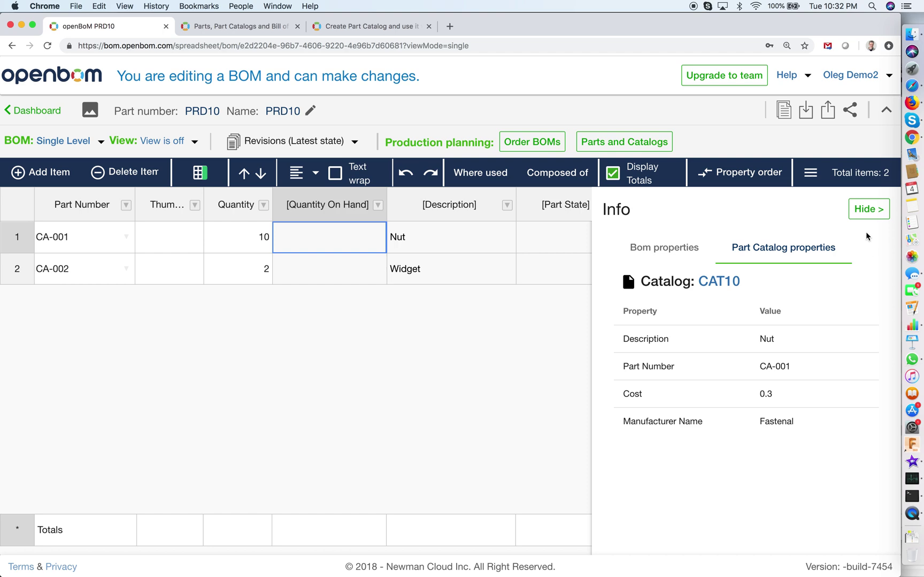
click(863, 211)
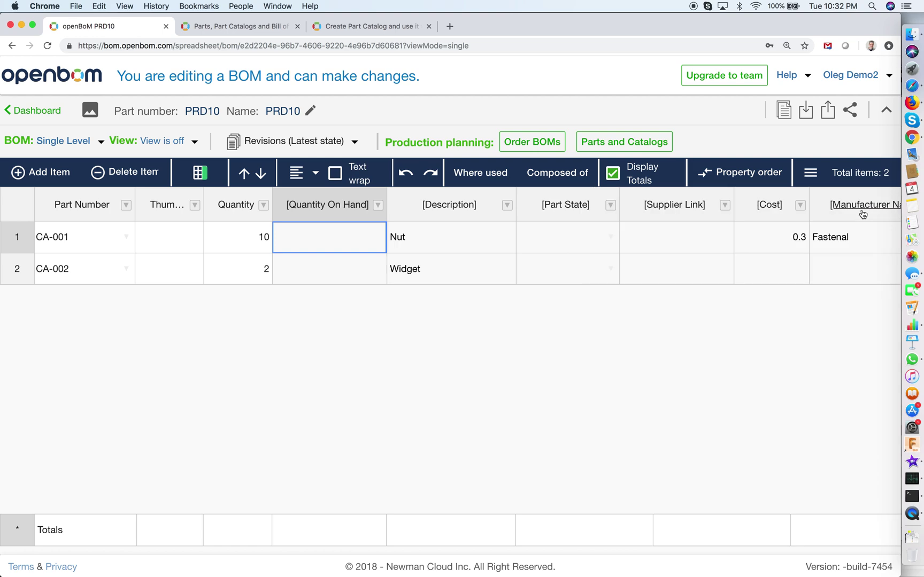